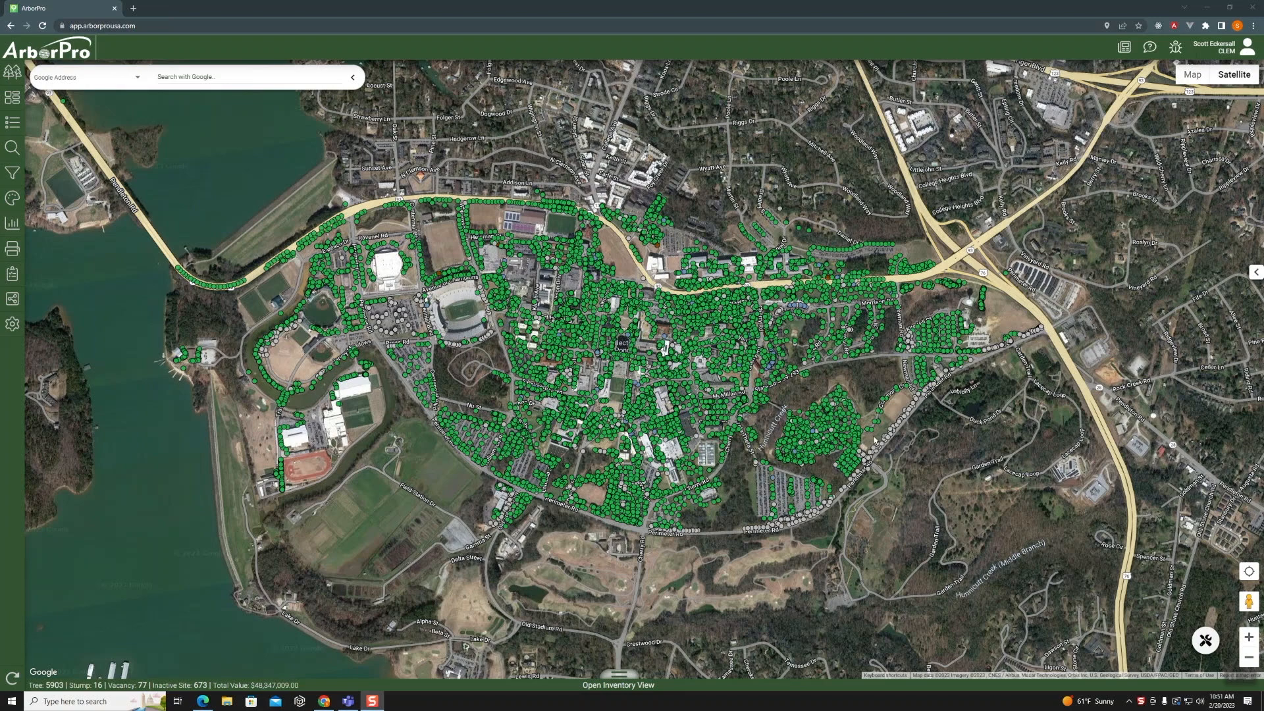
- Start a polygon selection, place it over the tree cluster south of Hunnicutt Creek, and fit its upper edge to the cluster
click(1205, 640)
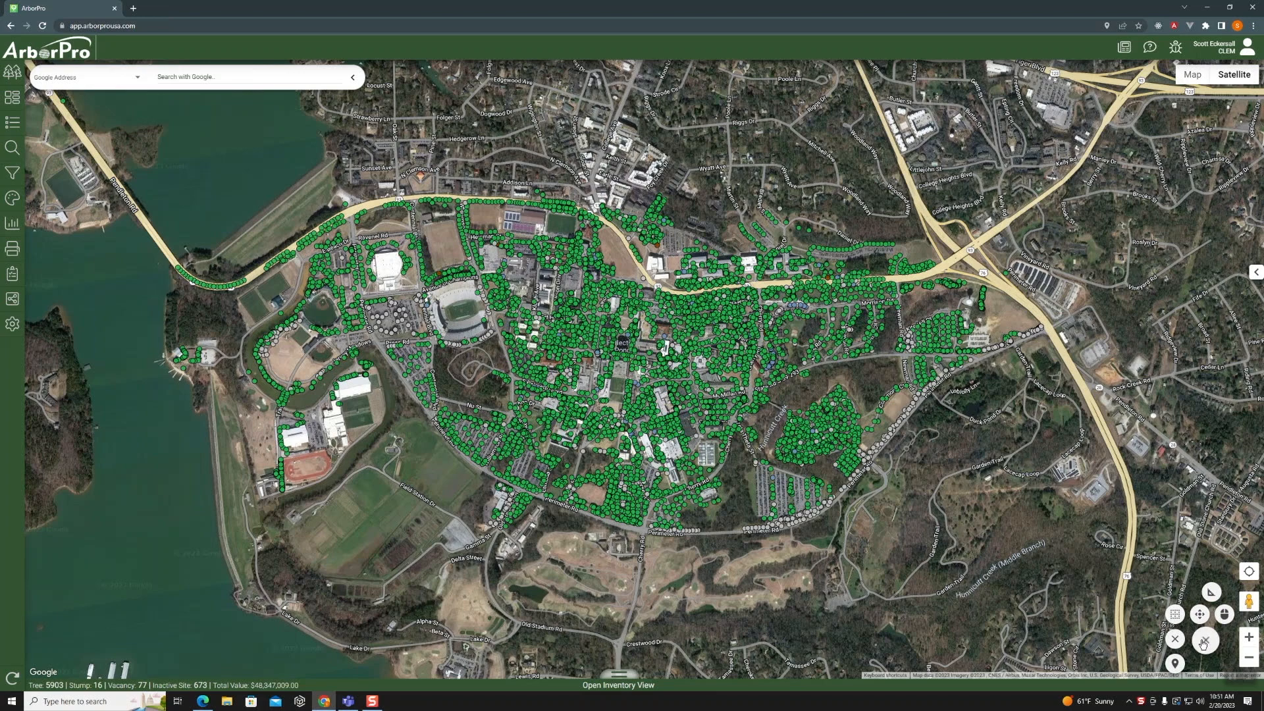
click(1176, 617)
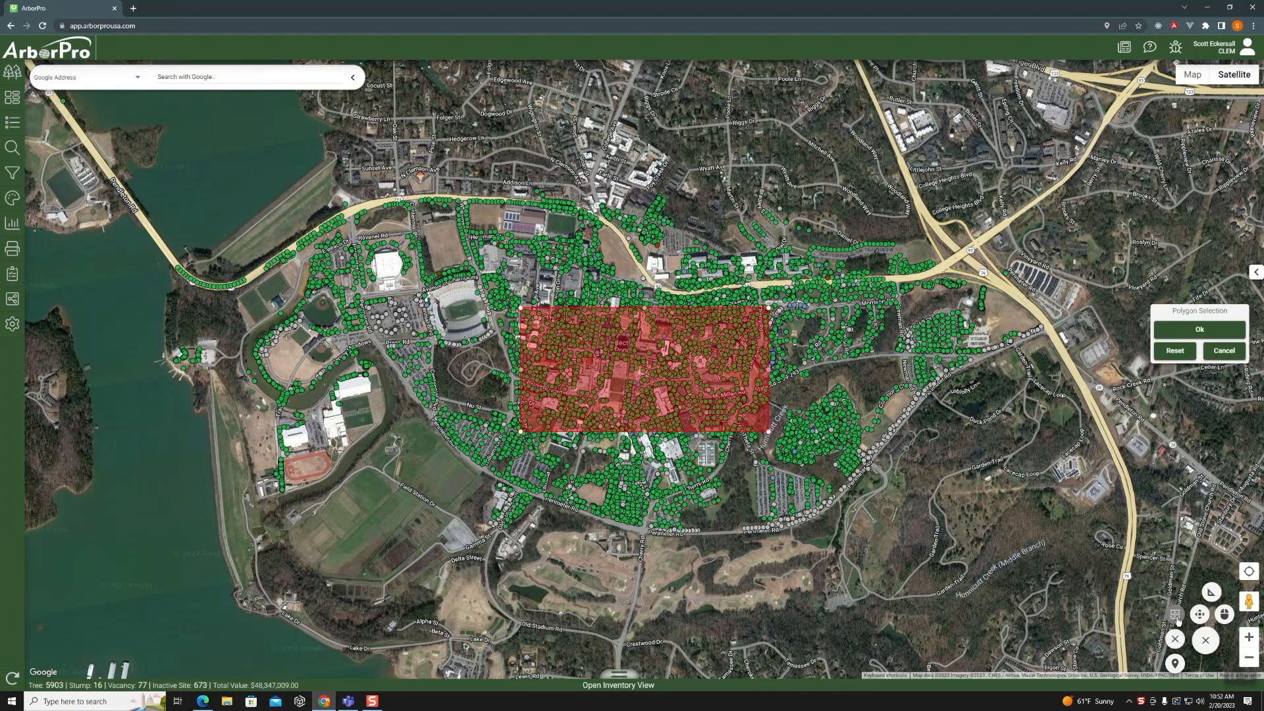
drag(610, 358, 862, 439)
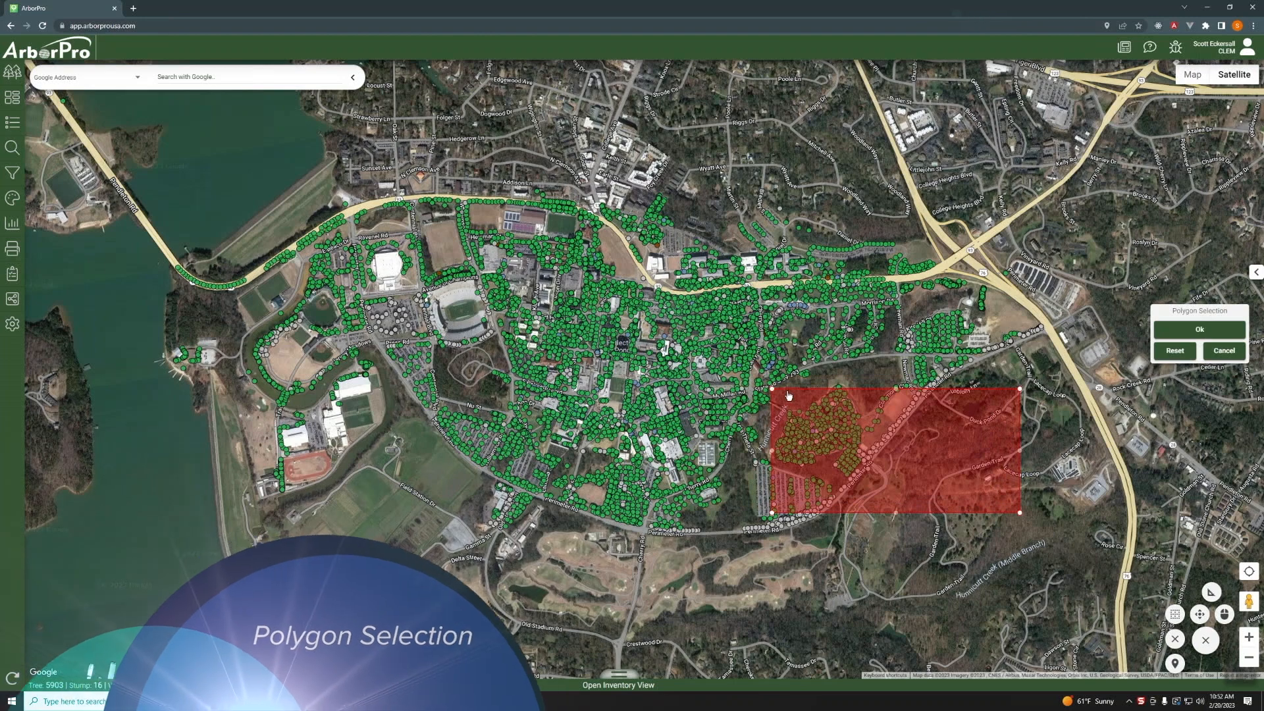
drag(773, 389, 782, 399)
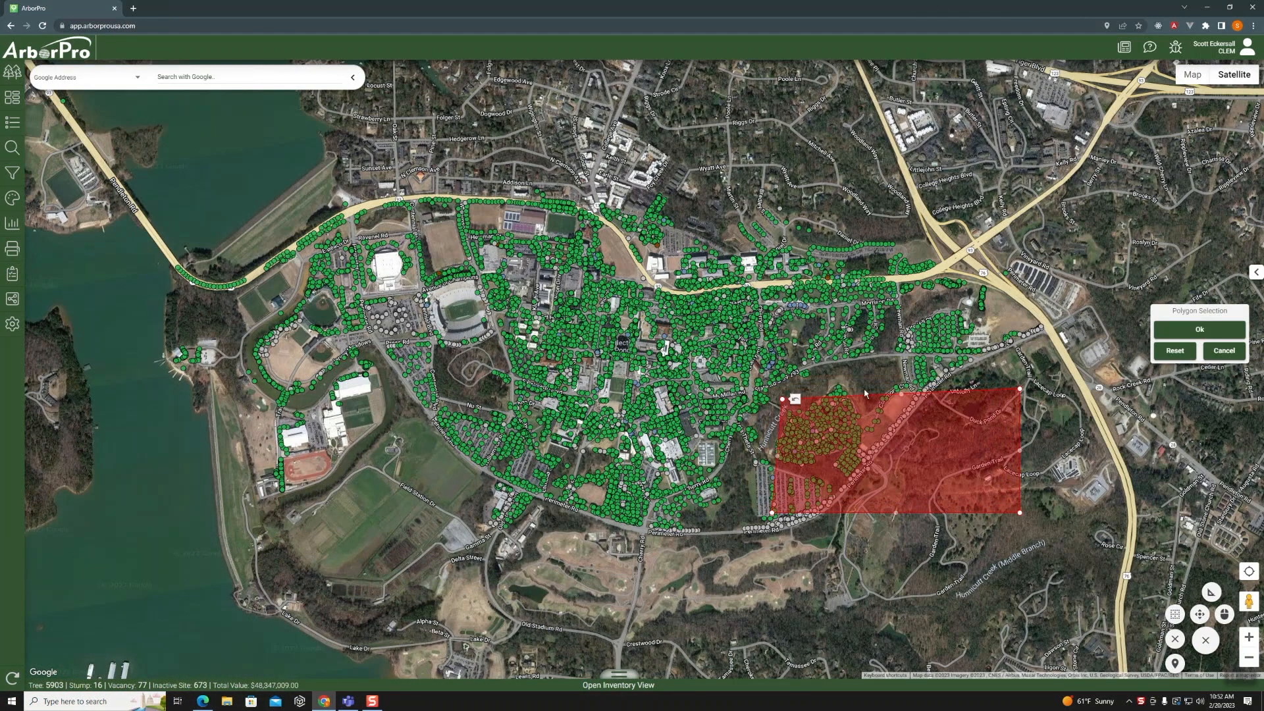
drag(907, 400, 844, 381)
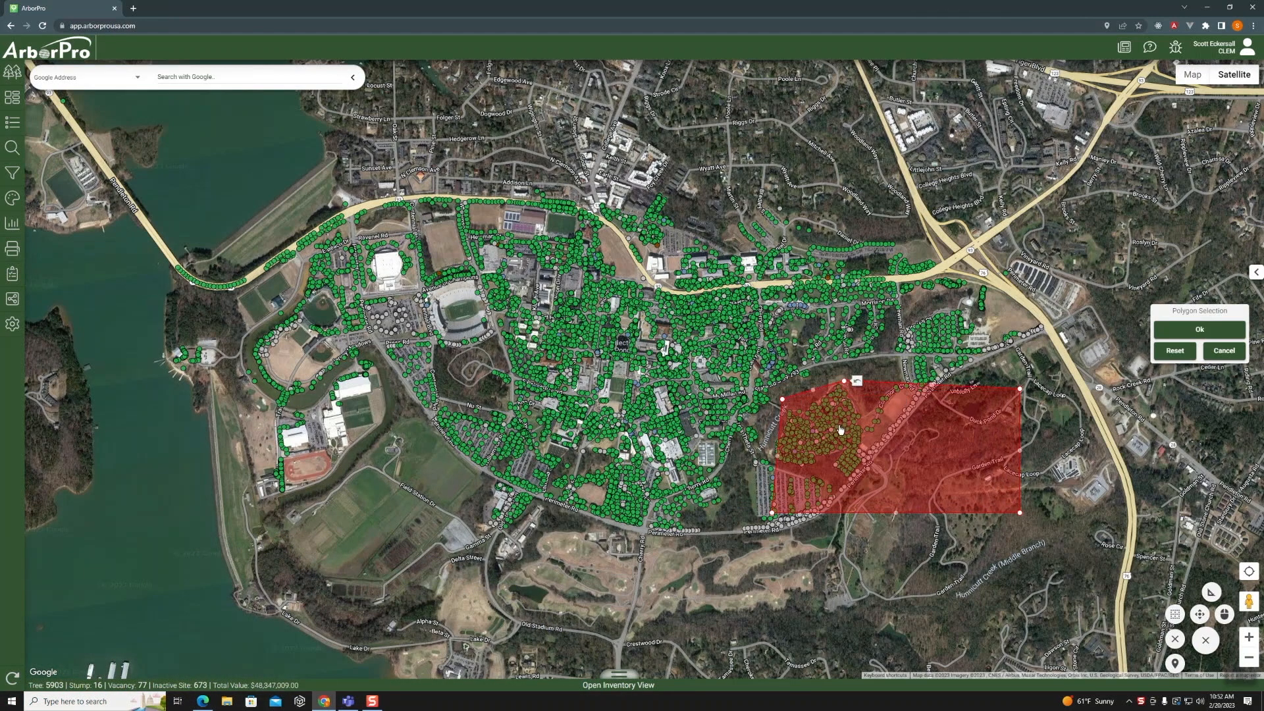
scroll(712, 431, up, 1)
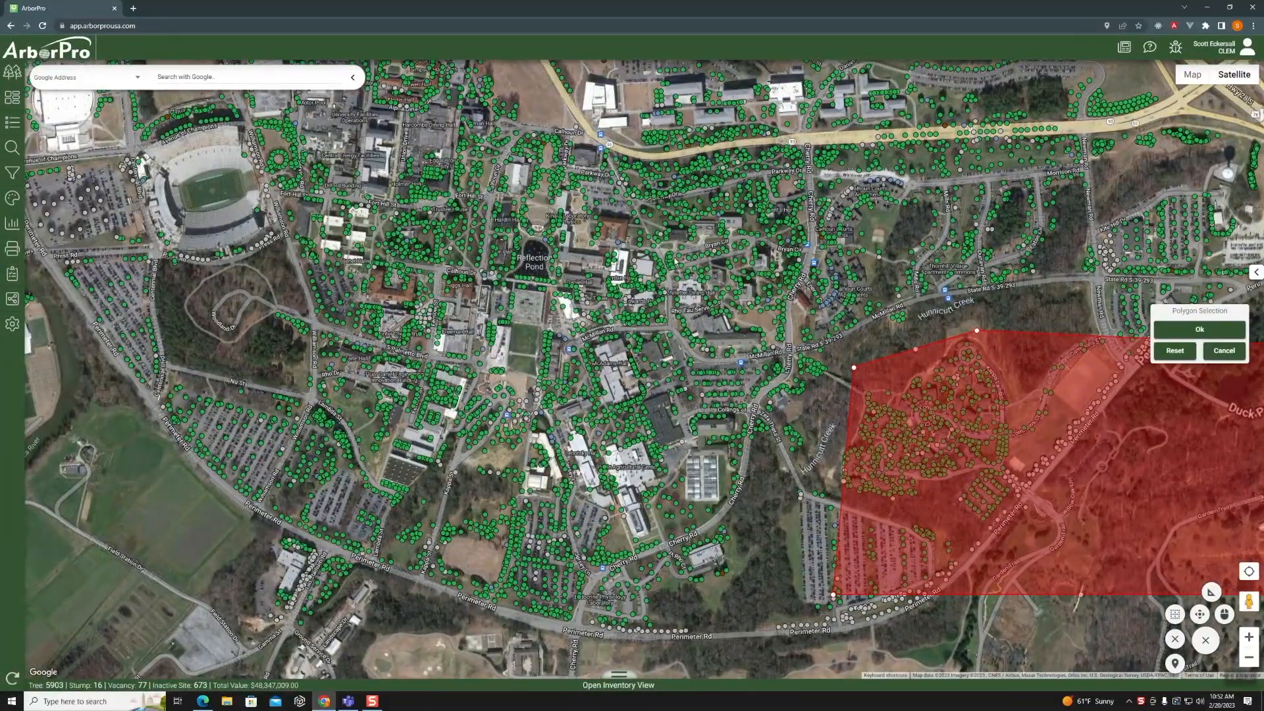
drag(639, 257, 525, 218)
drag(949, 521, 784, 508)
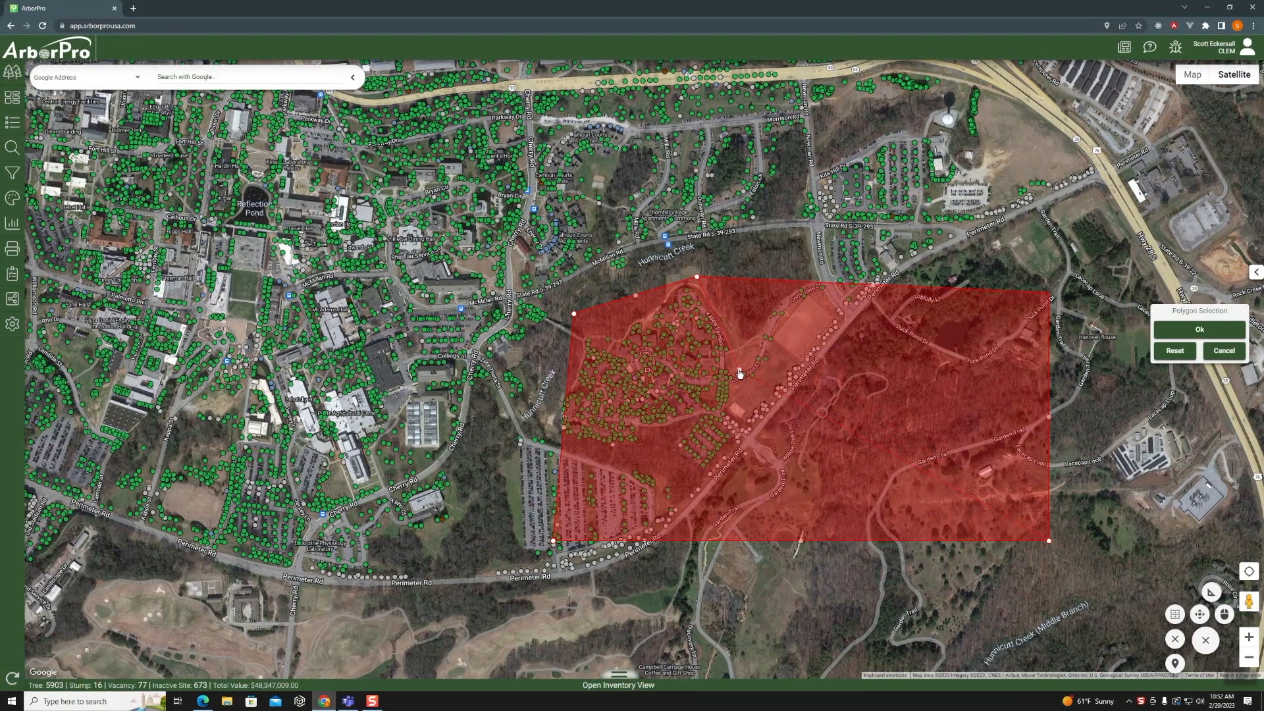
- Pull the polygon's remaining corners in around the tree cluster, leaving out the neighbouring parking lots, and confirm the tree selection
drag(1051, 291, 739, 372)
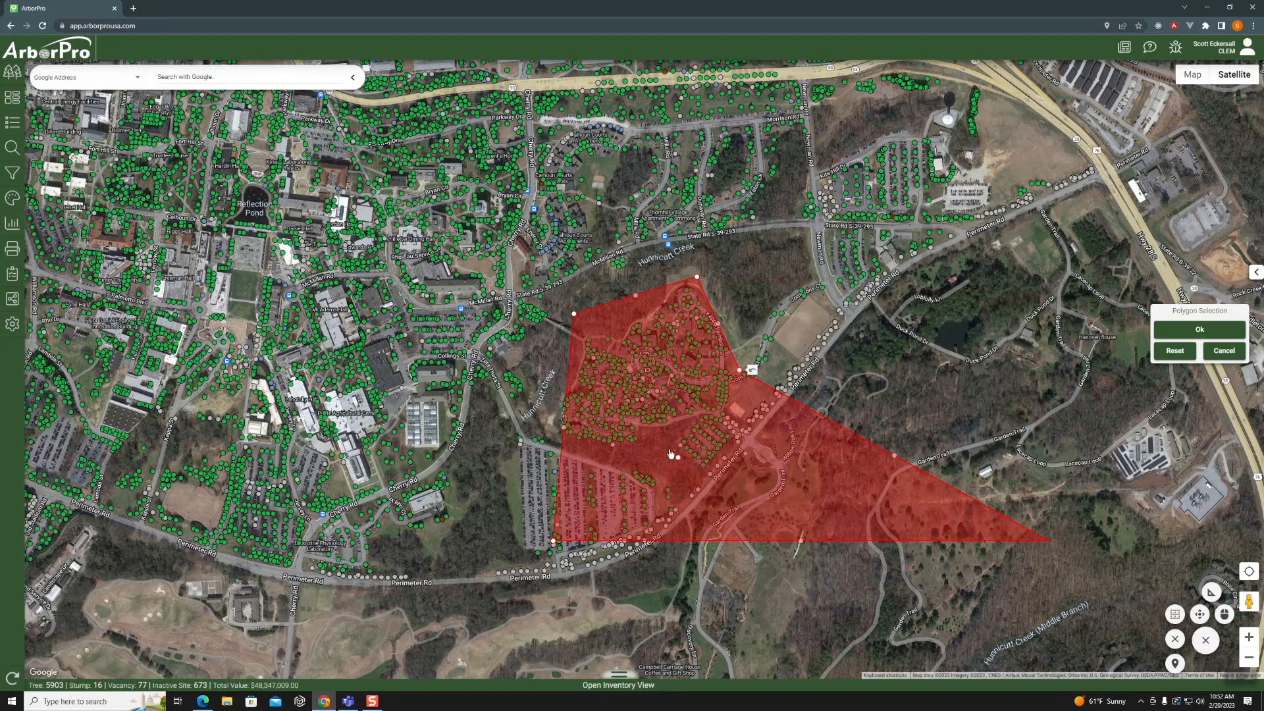
drag(671, 454, 724, 413)
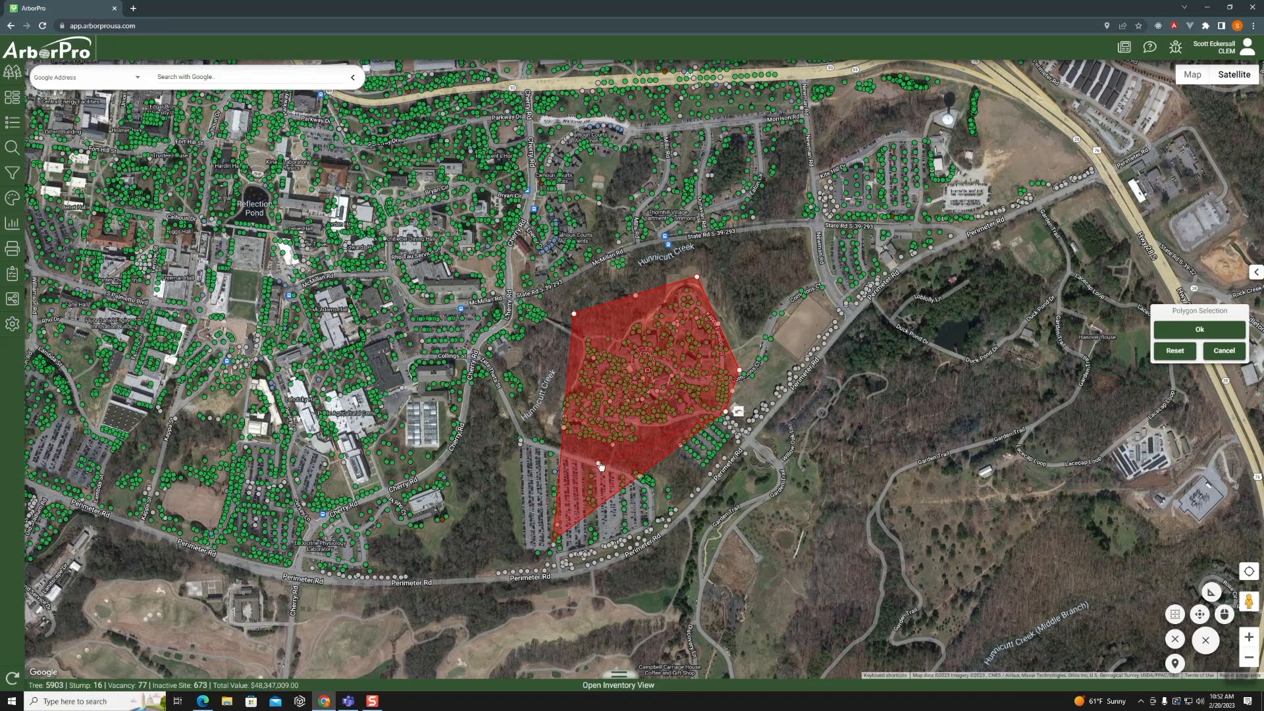
drag(599, 465, 598, 463)
drag(586, 389, 550, 424)
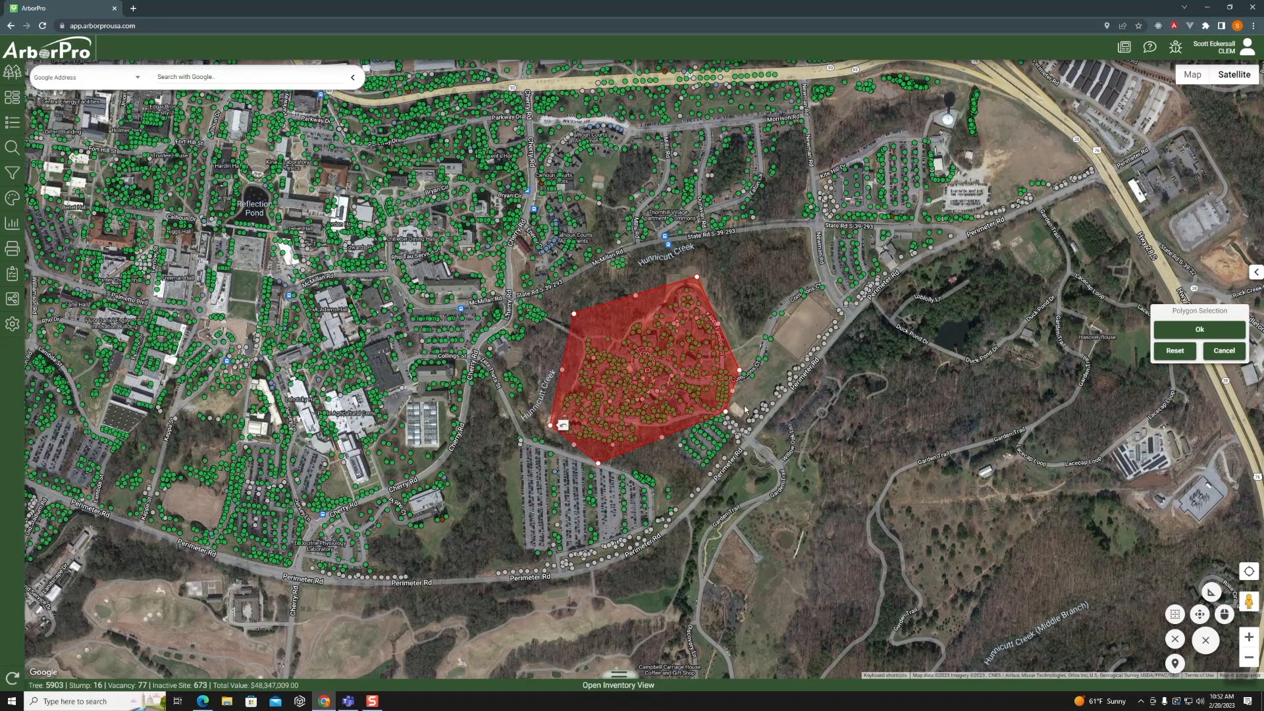
click(1209, 331)
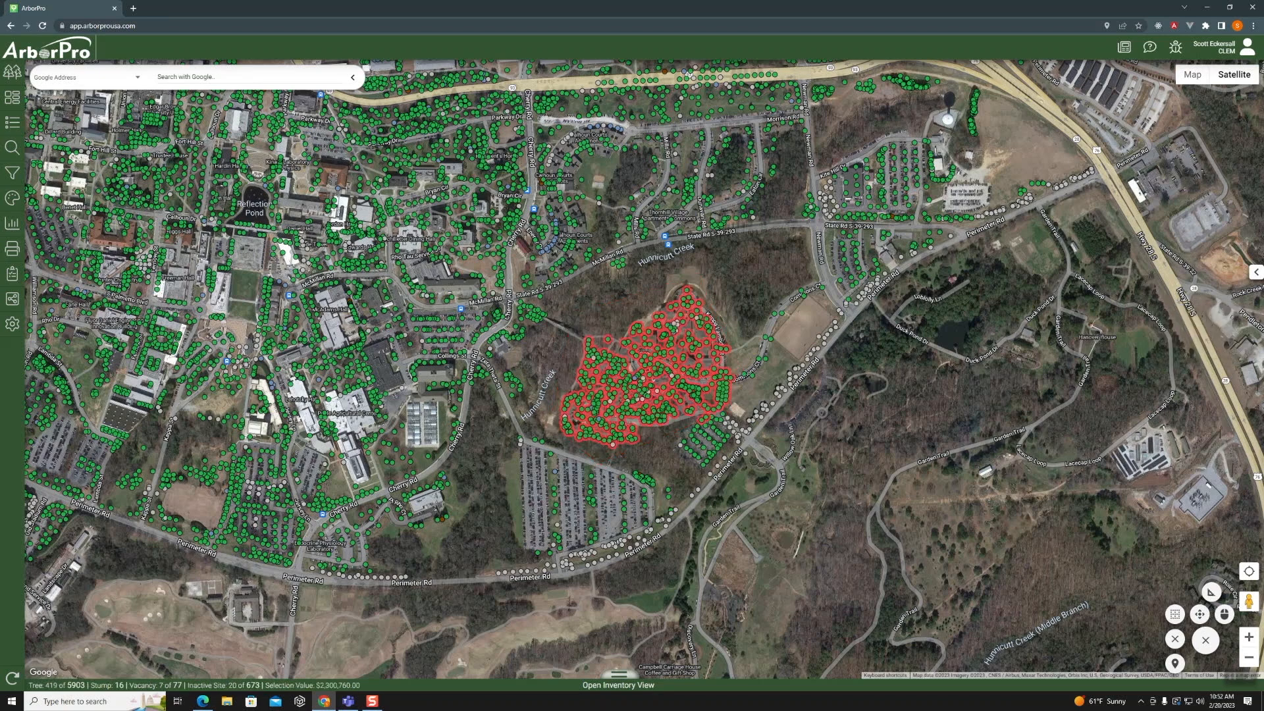
- Start a new Community Viewer link with Map Selection as its share type
click(12, 302)
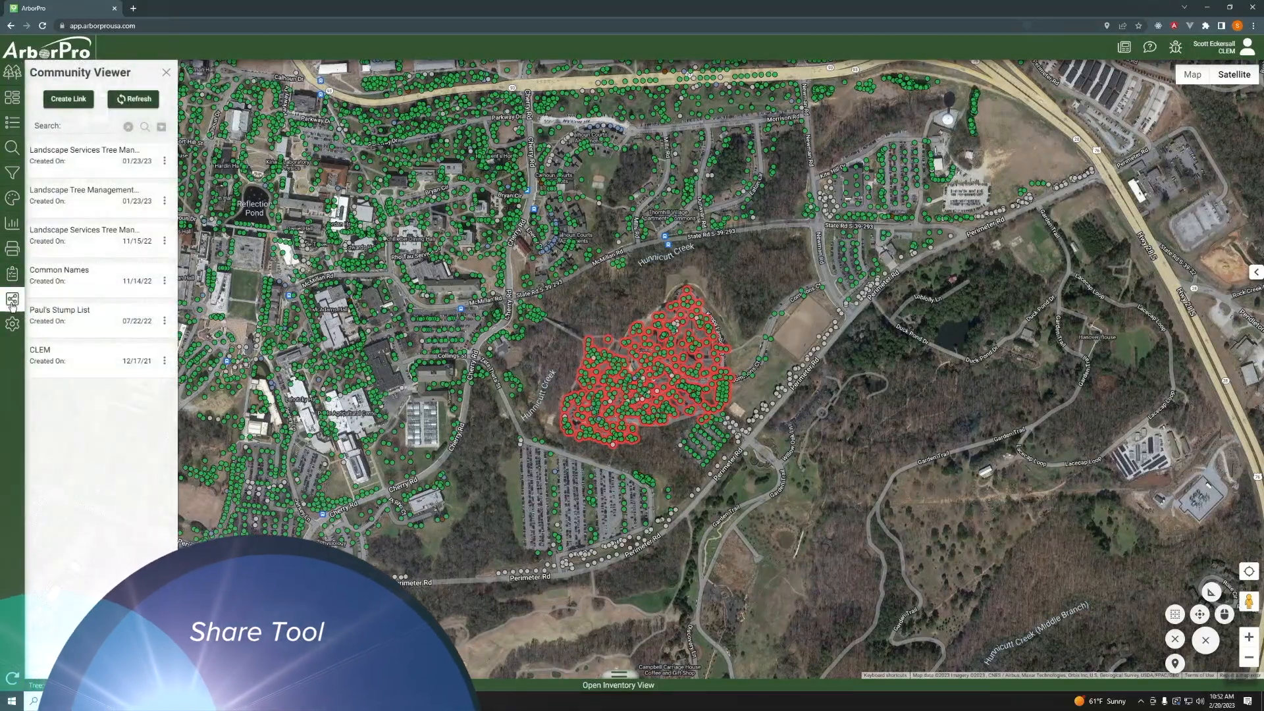
click(74, 97)
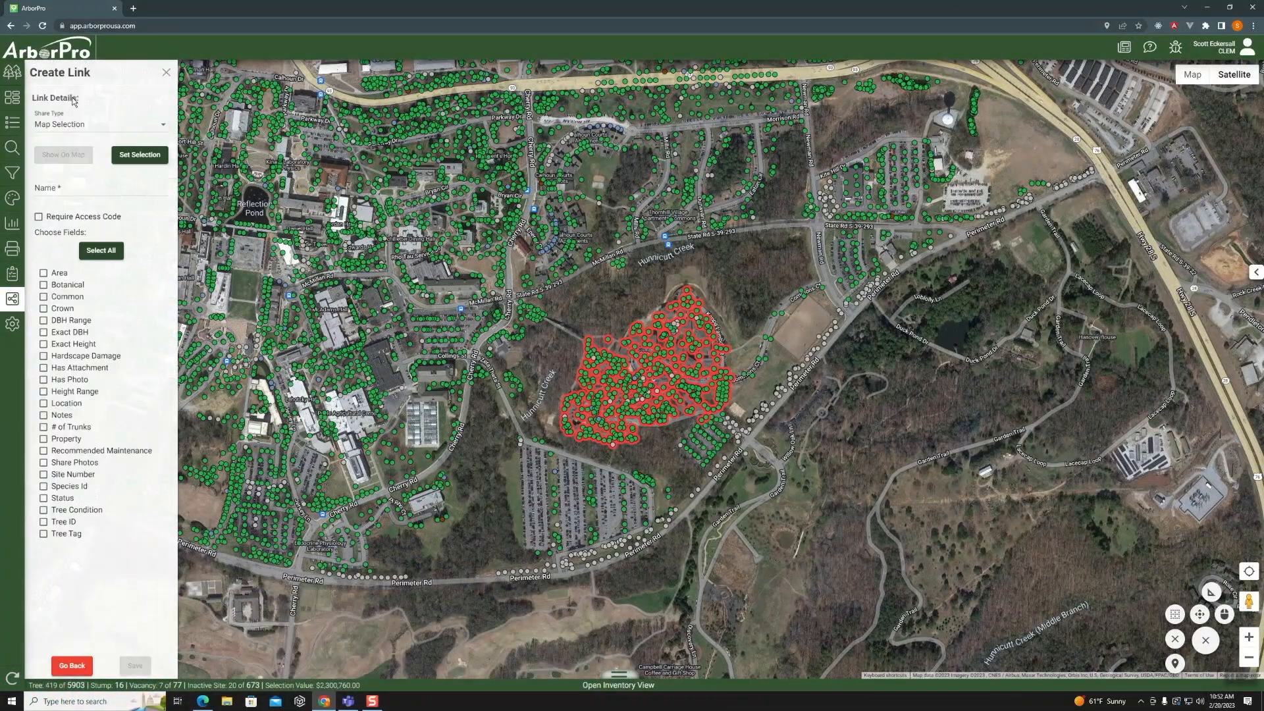
click(162, 125)
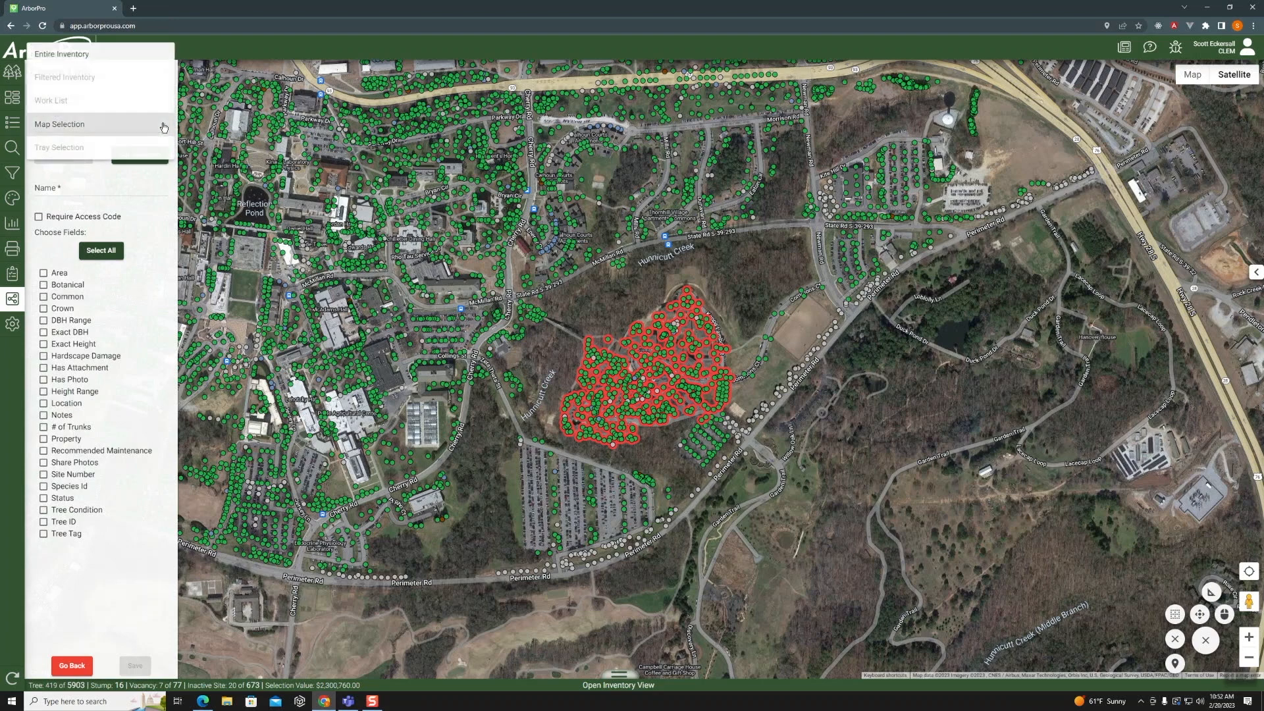
click(120, 125)
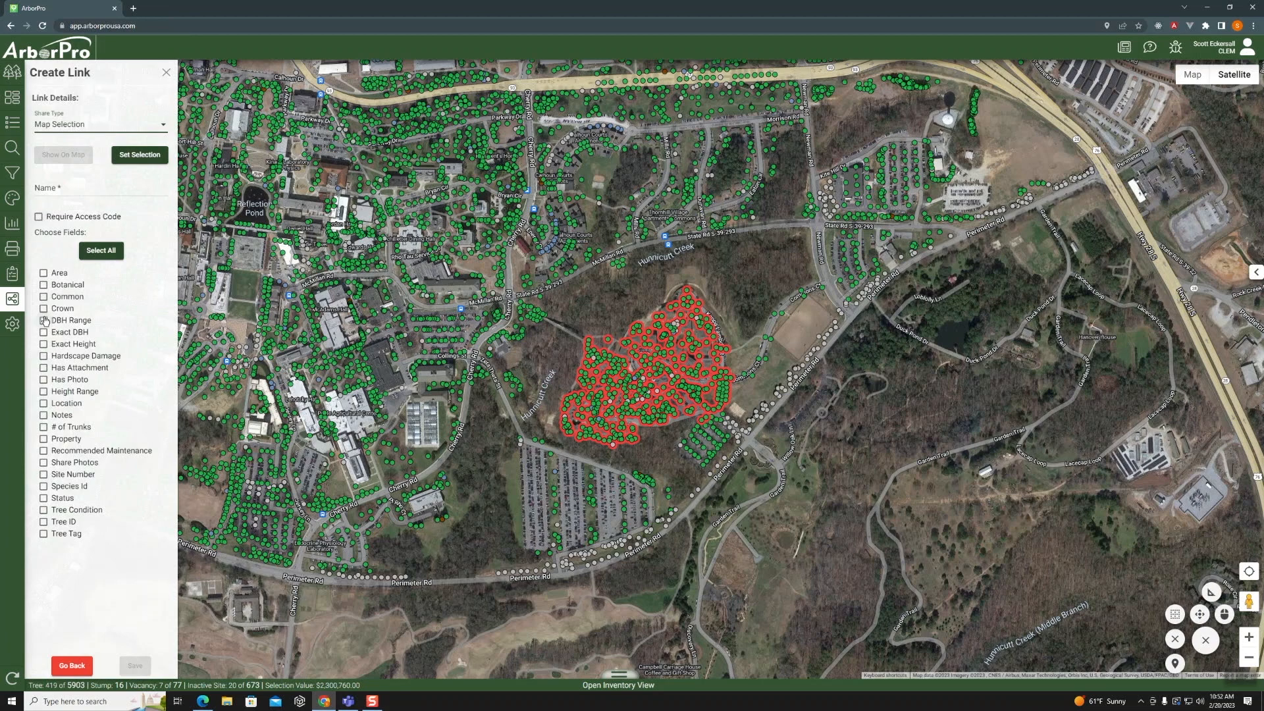
- Include the Botanical, Common, DBH Range, Exact DBH, Exact Height, Property, Status and Tree ID fields in the shared link
click(43, 284)
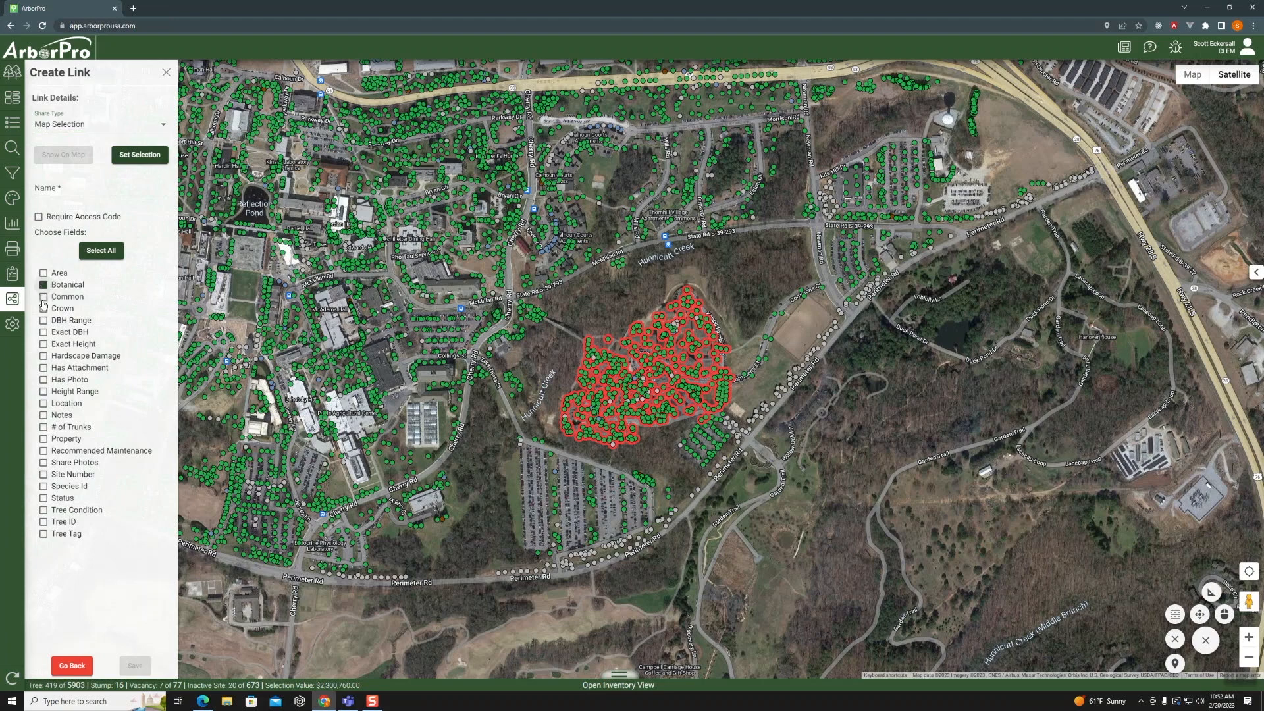
click(44, 297)
click(44, 320)
click(43, 332)
click(43, 345)
click(44, 439)
click(43, 522)
click(44, 500)
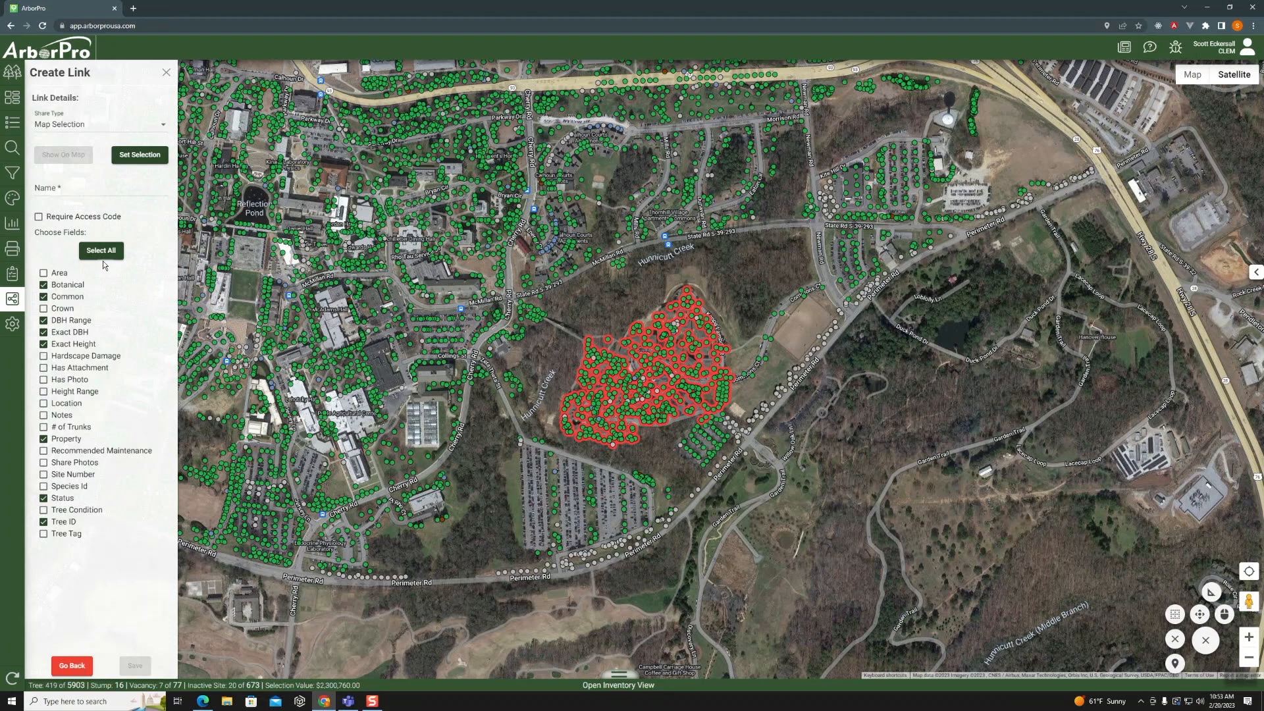
- Assign the selected trees to the link, name it "Test Share" followed by the creator's name, and save it
click(136, 158)
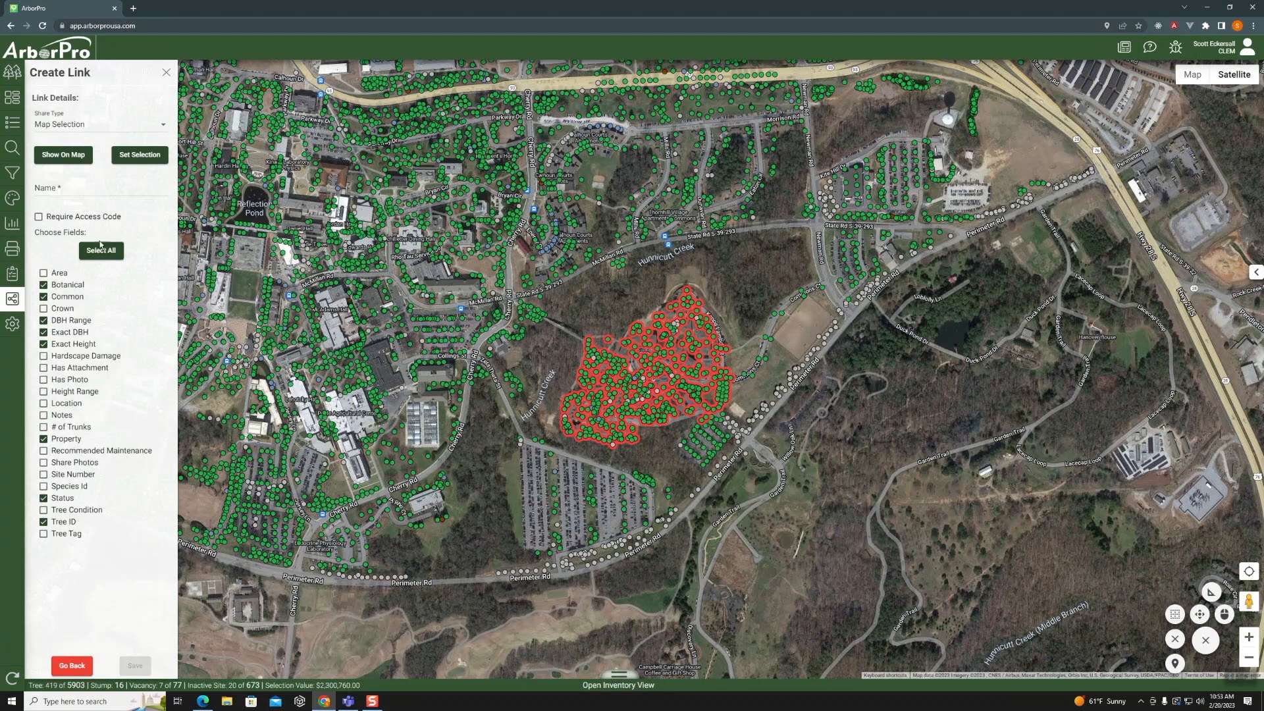
click(79, 188)
text(Test Share - Scott E)
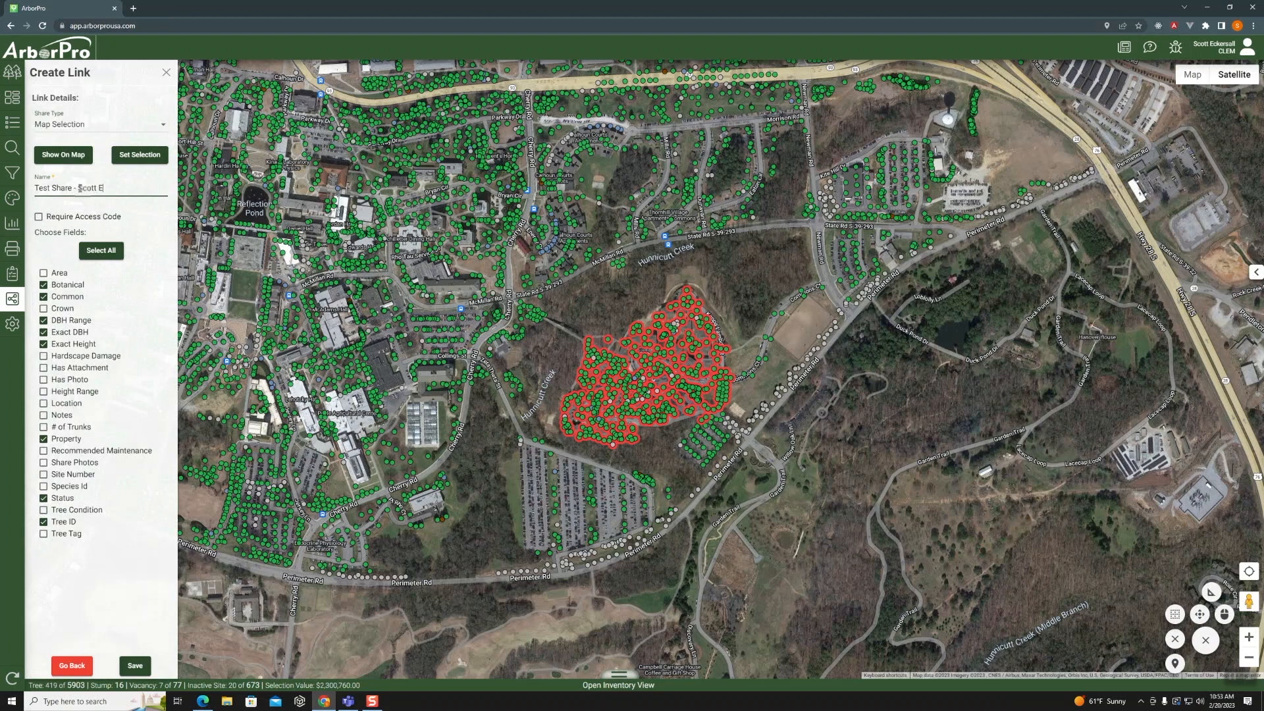
click(133, 666)
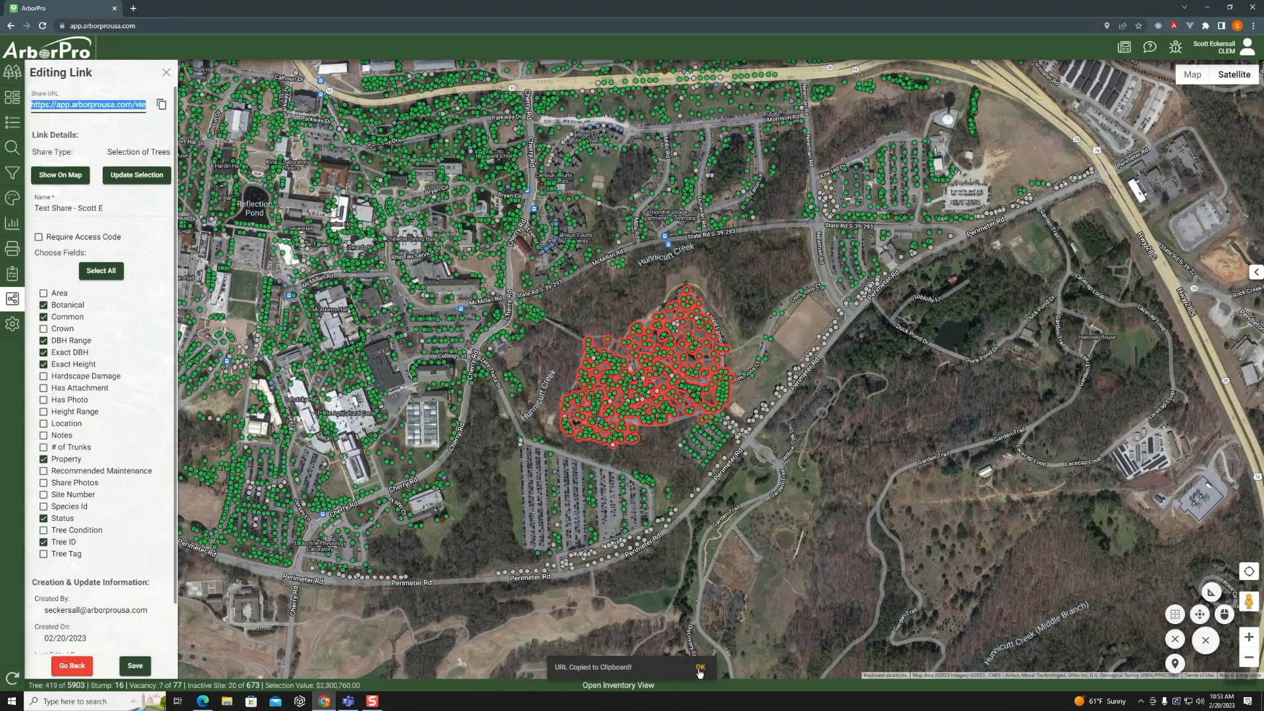
click(699, 667)
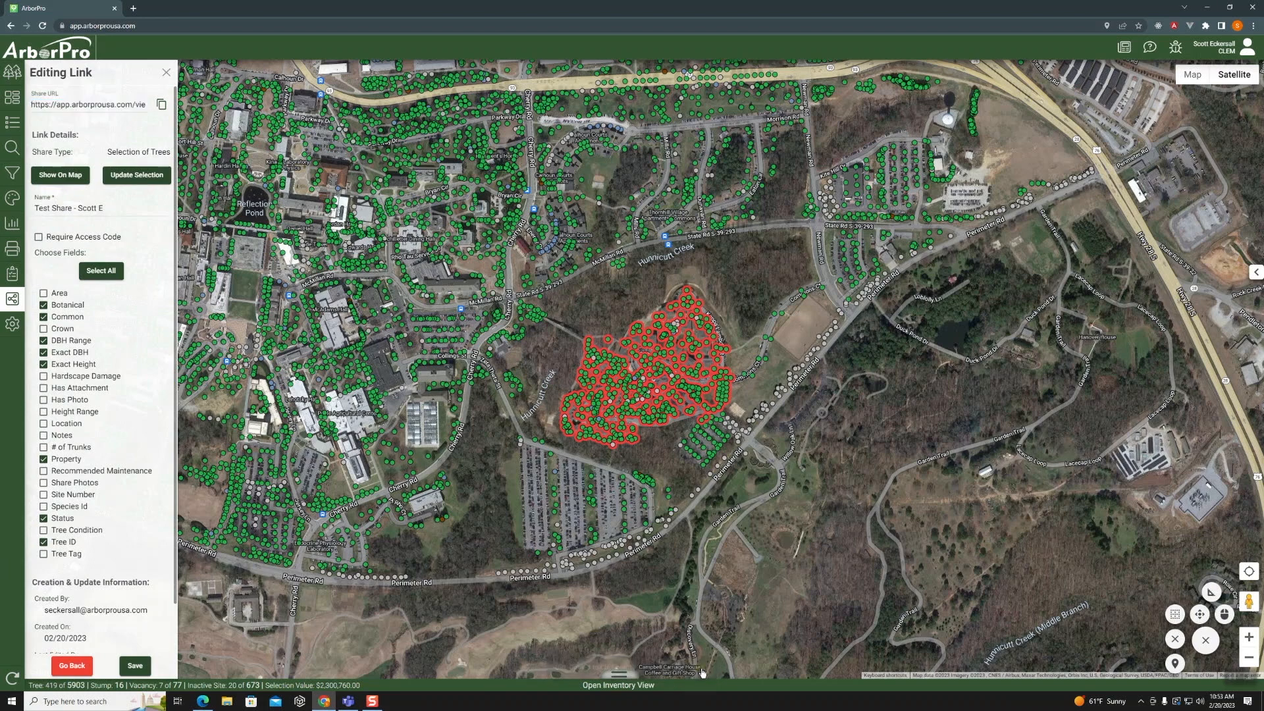
- Copy the new test share's URL from the Community Viewer list and open it in a new browser tab
click(166, 73)
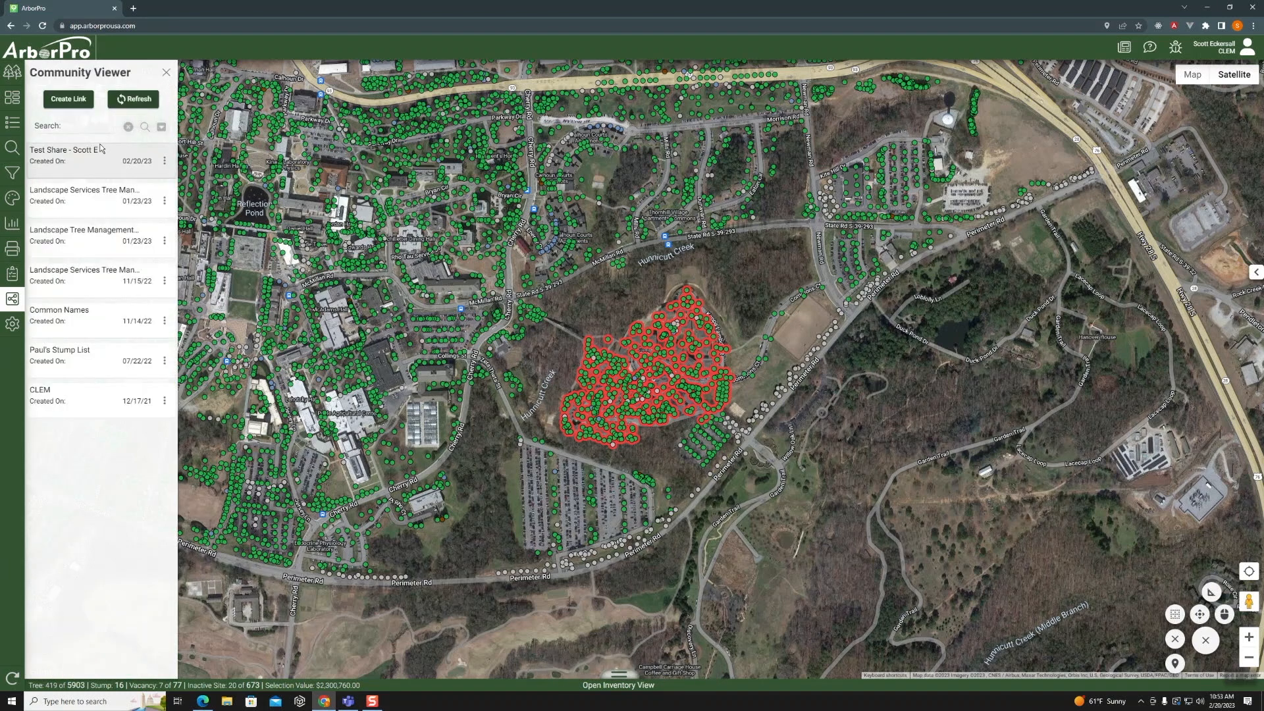
click(165, 161)
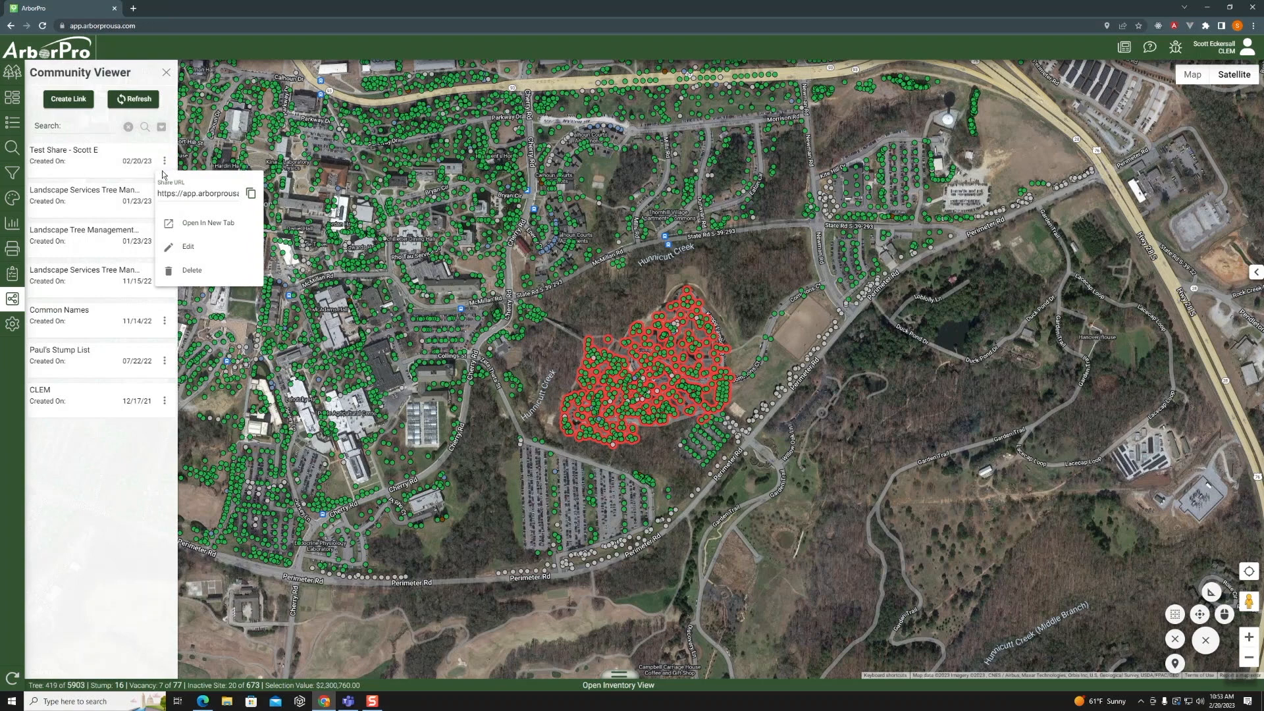
click(251, 193)
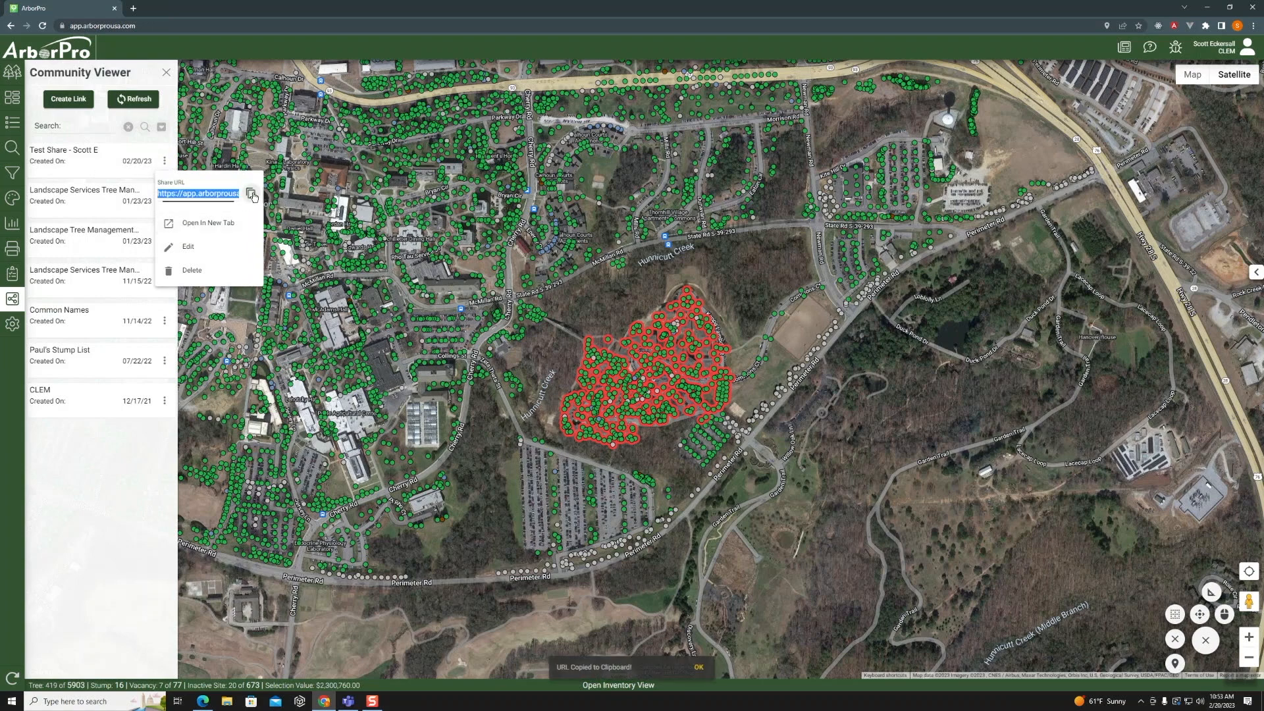
click(133, 8)
click(138, 24)
key(ctrl+v)
key(Return)
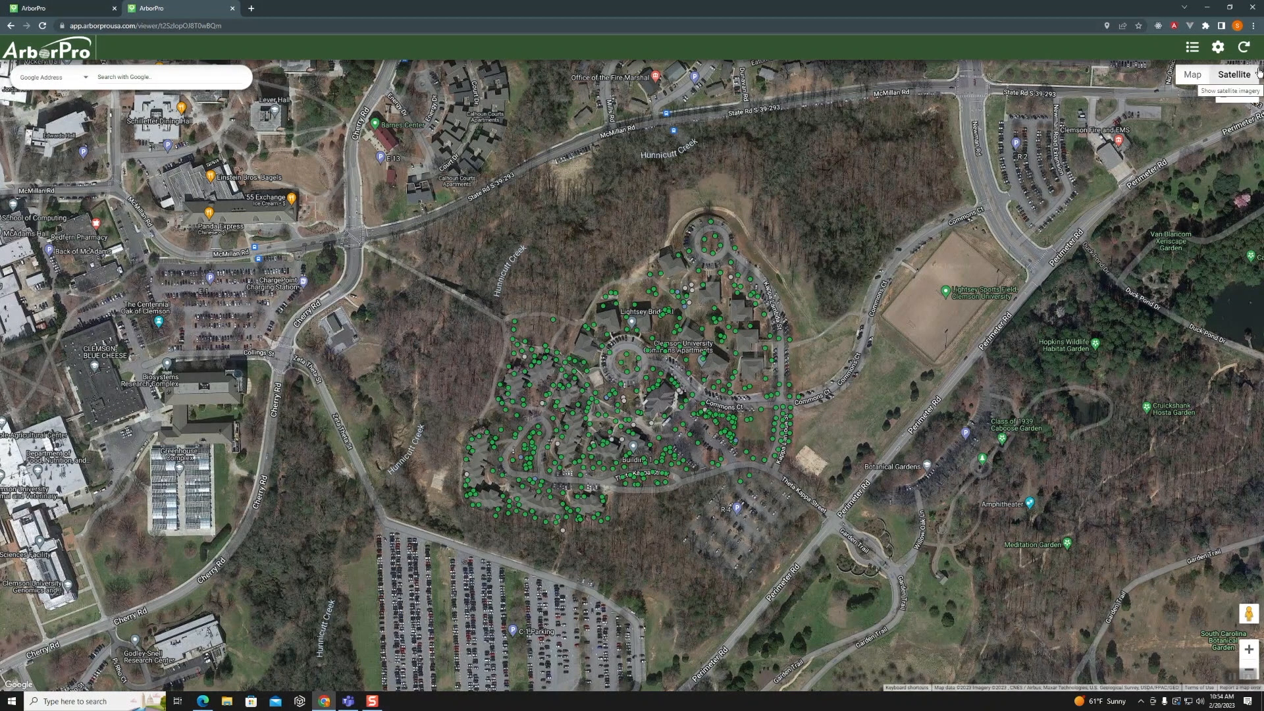
- Set the dot size to 8 in the shared viewer's map settings and apply it
click(1218, 50)
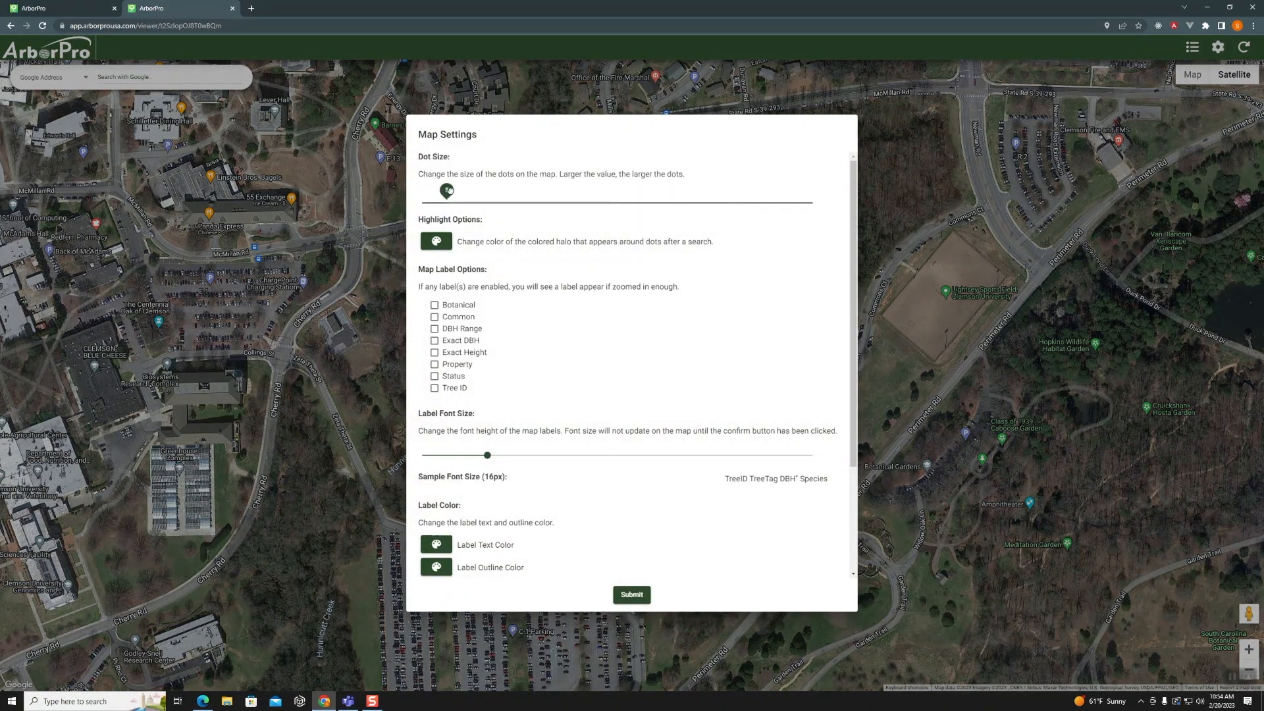
drag(447, 191, 520, 192)
click(632, 595)
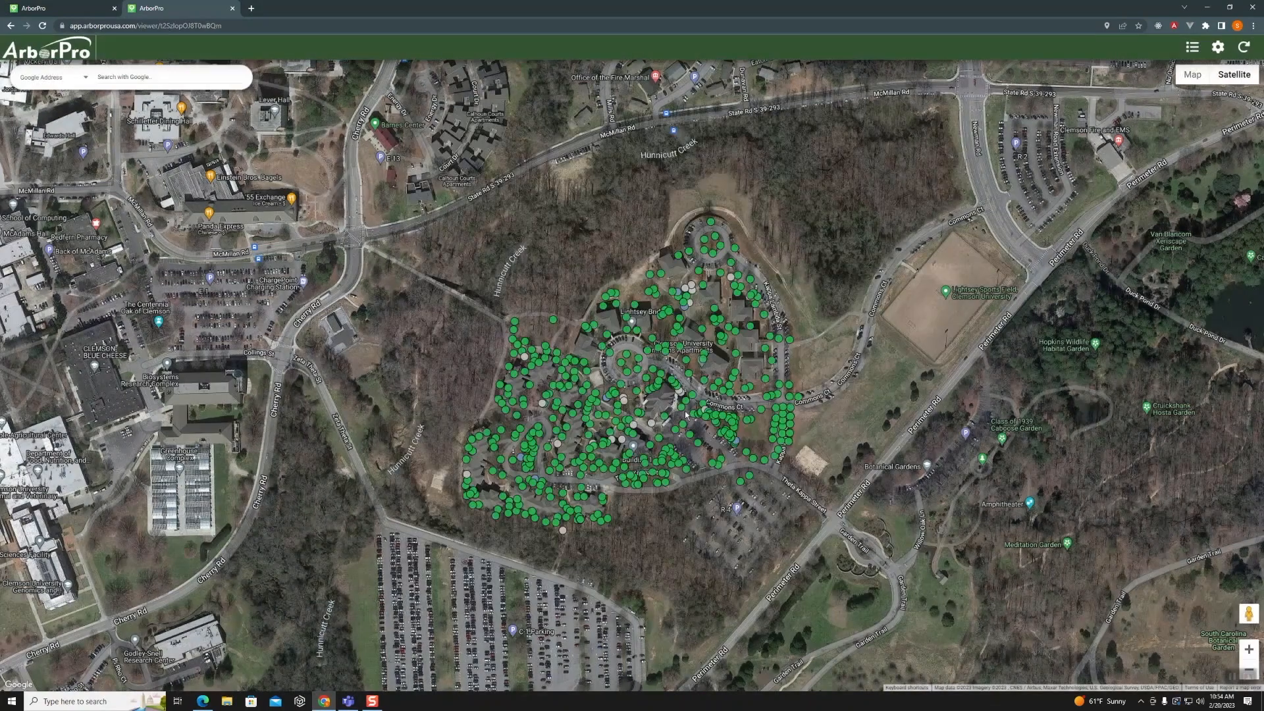
- Enable the Common and Exact DBH map labels, apply the settings, and bring the labels into view around Commons Ct
click(1217, 48)
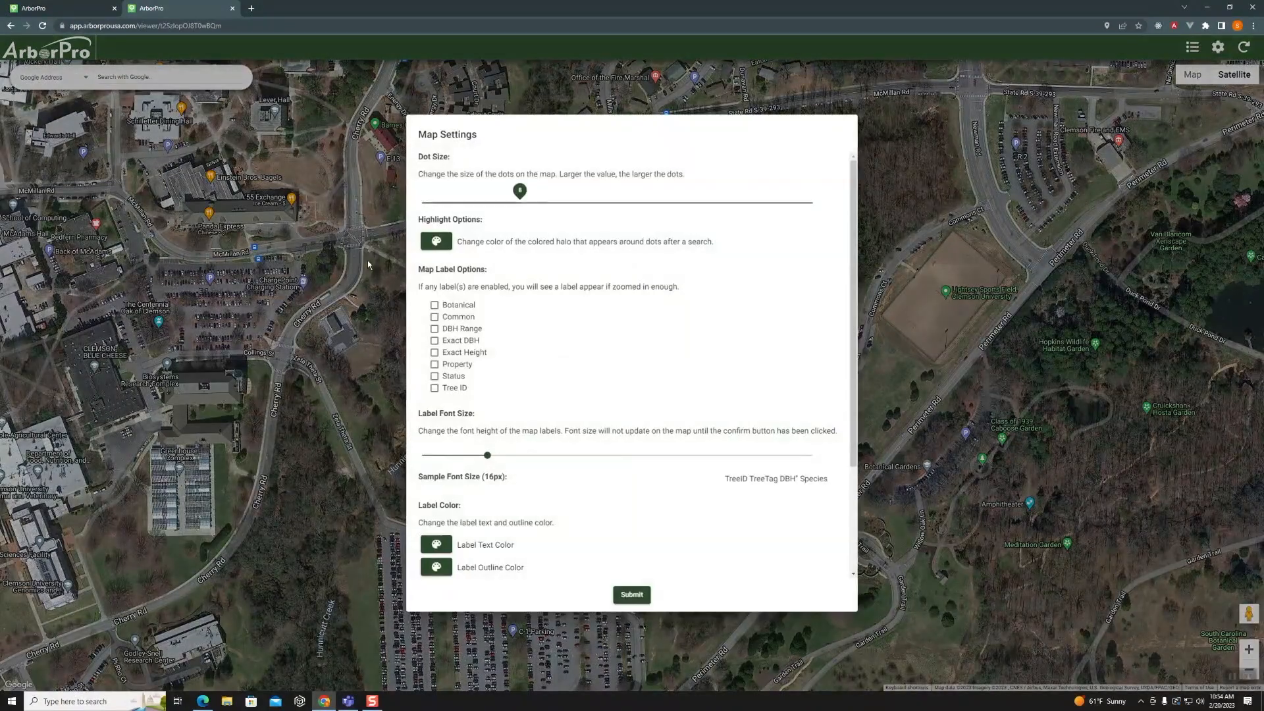
click(435, 319)
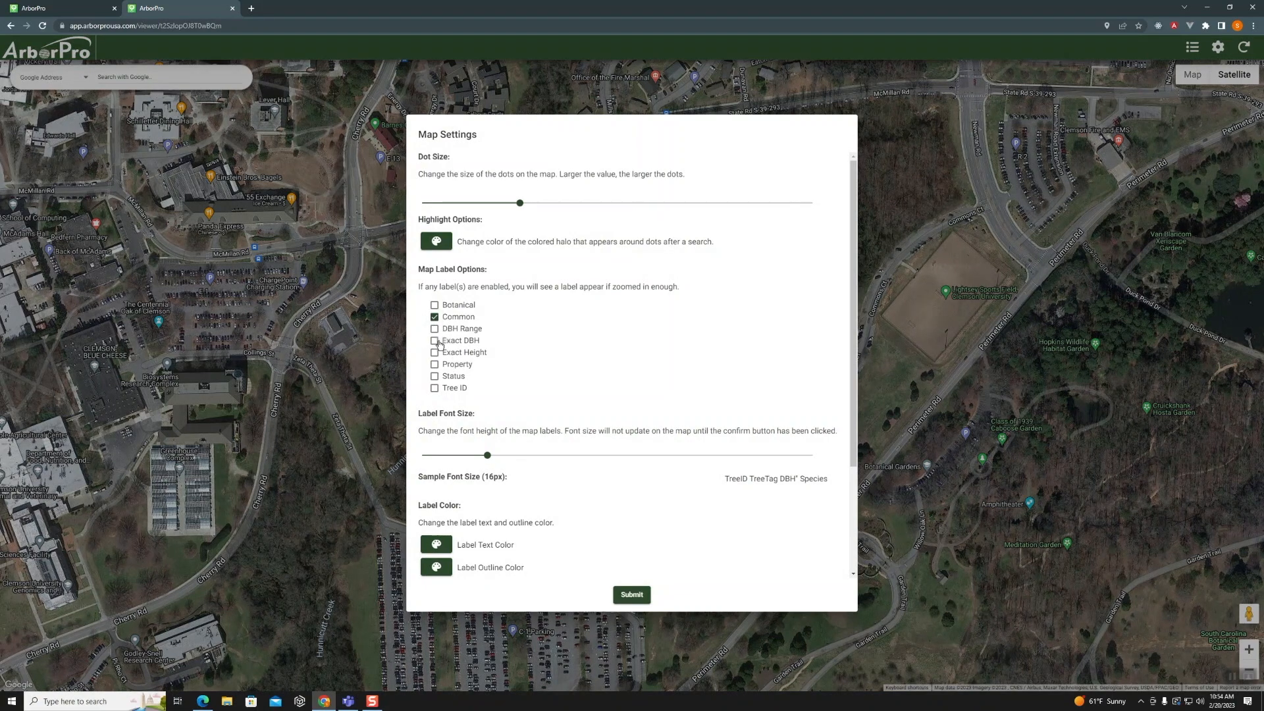
click(434, 343)
scroll(484, 507, down, 3)
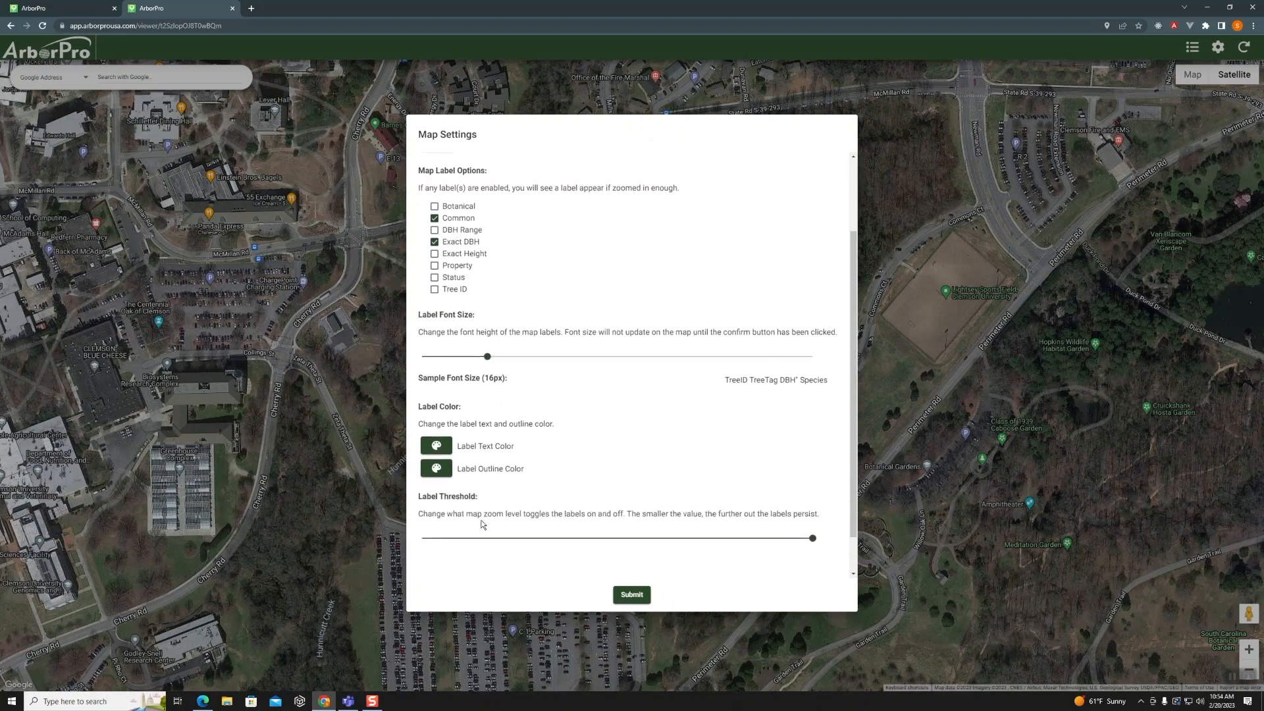
click(633, 595)
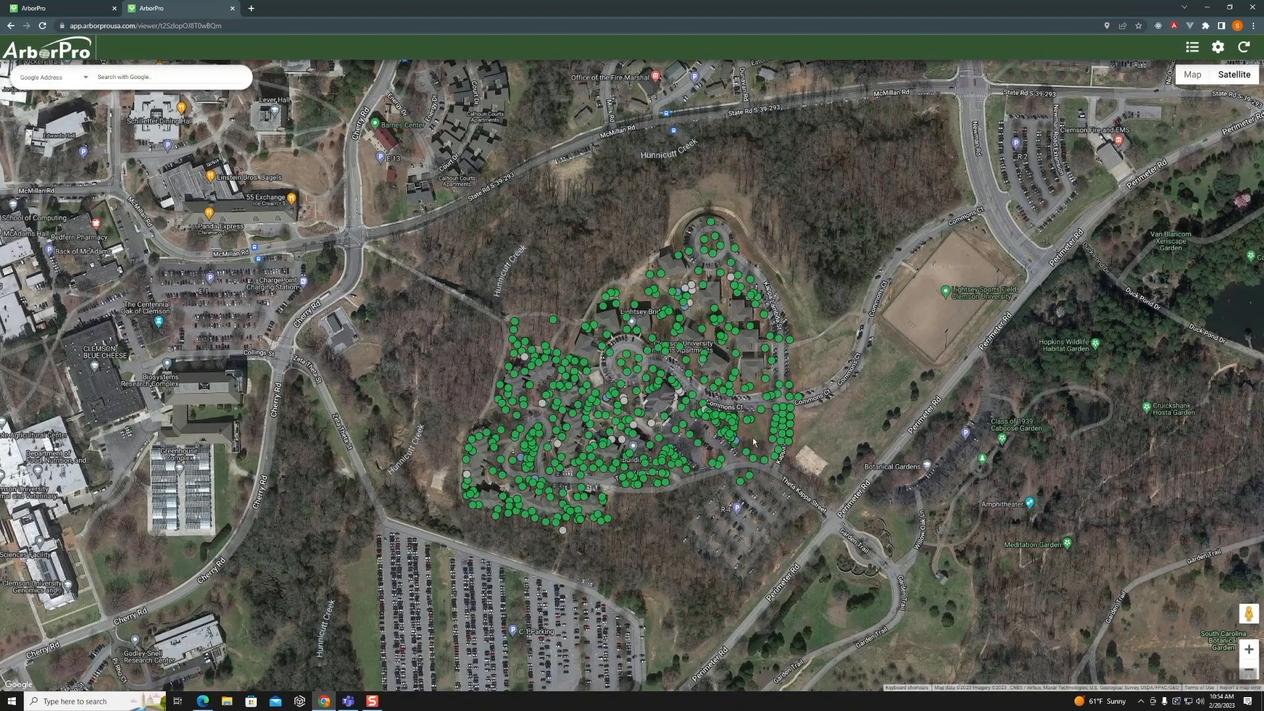
scroll(713, 385, up, 2)
scroll(711, 384, up, 2)
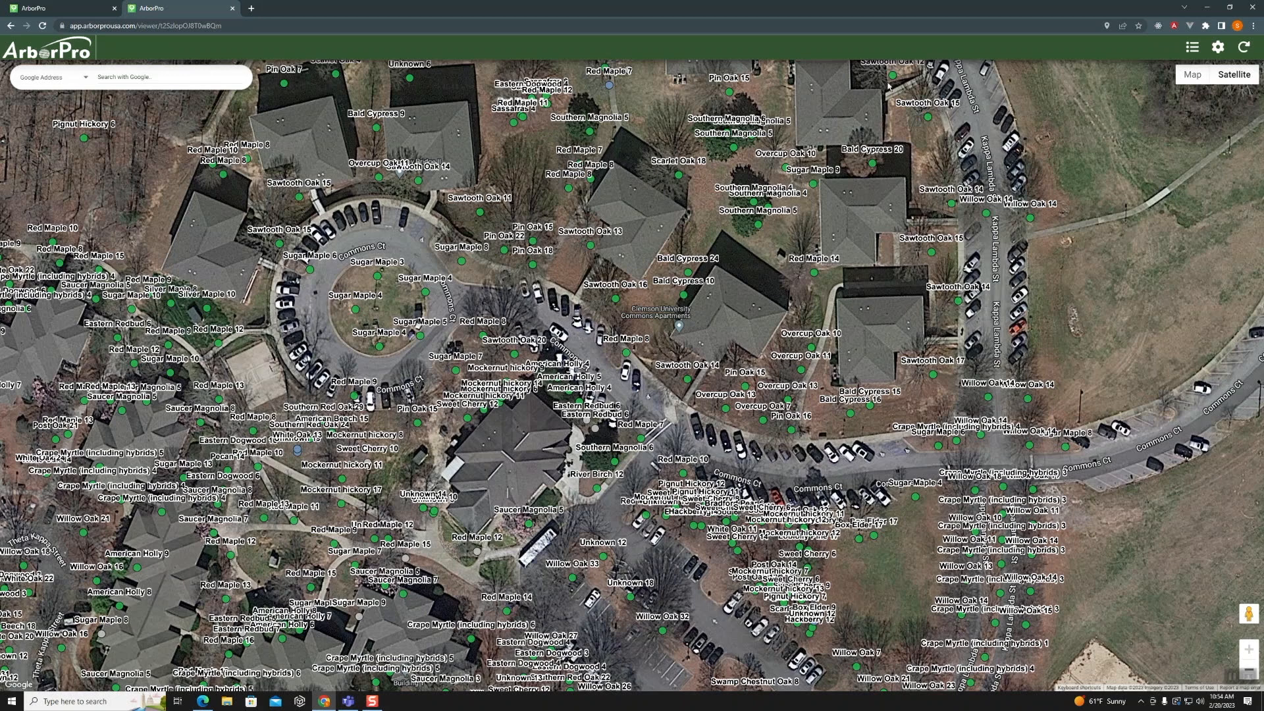
- Open the map legend and color the tree dots by Common, followed by DBH Range
click(1191, 49)
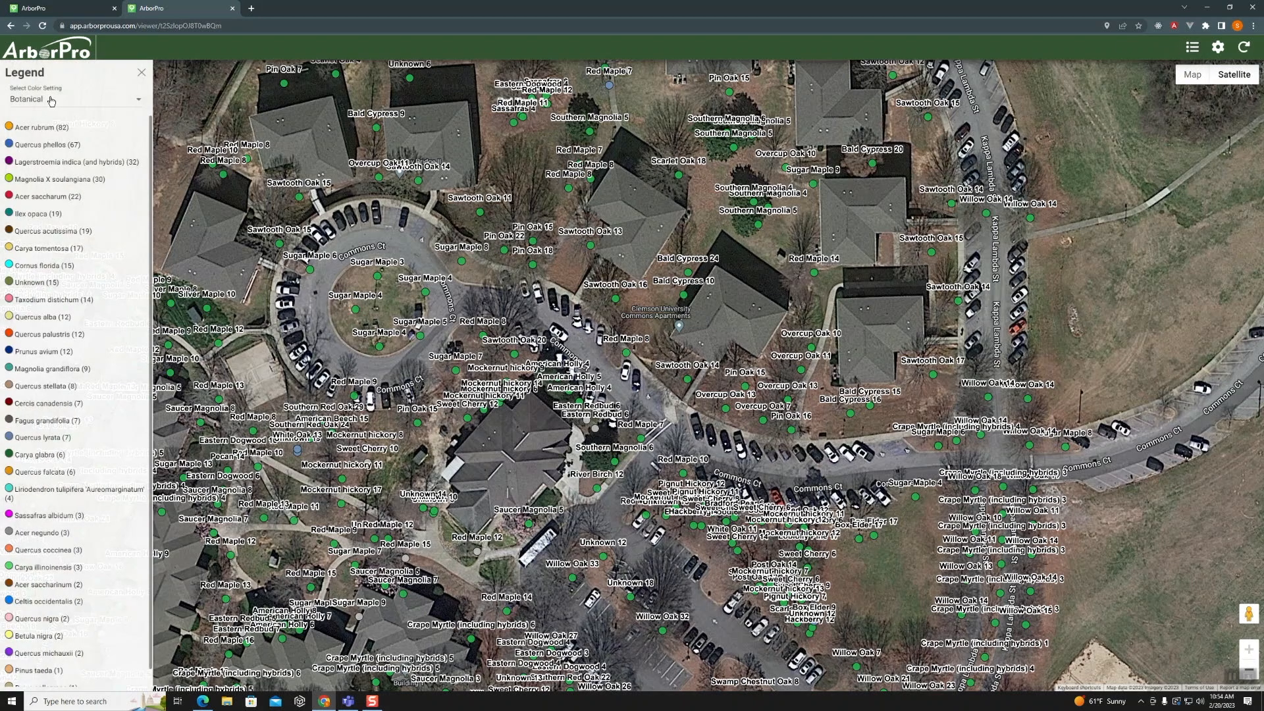
click(138, 102)
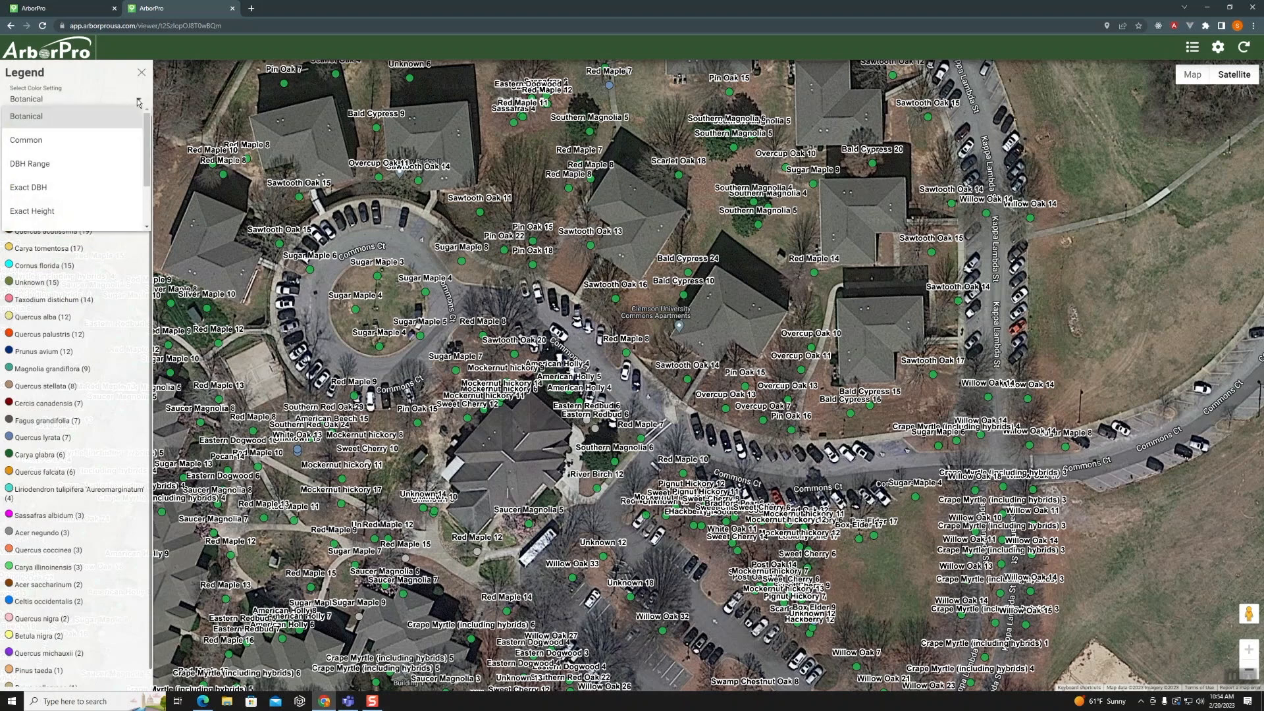
click(46, 143)
click(125, 107)
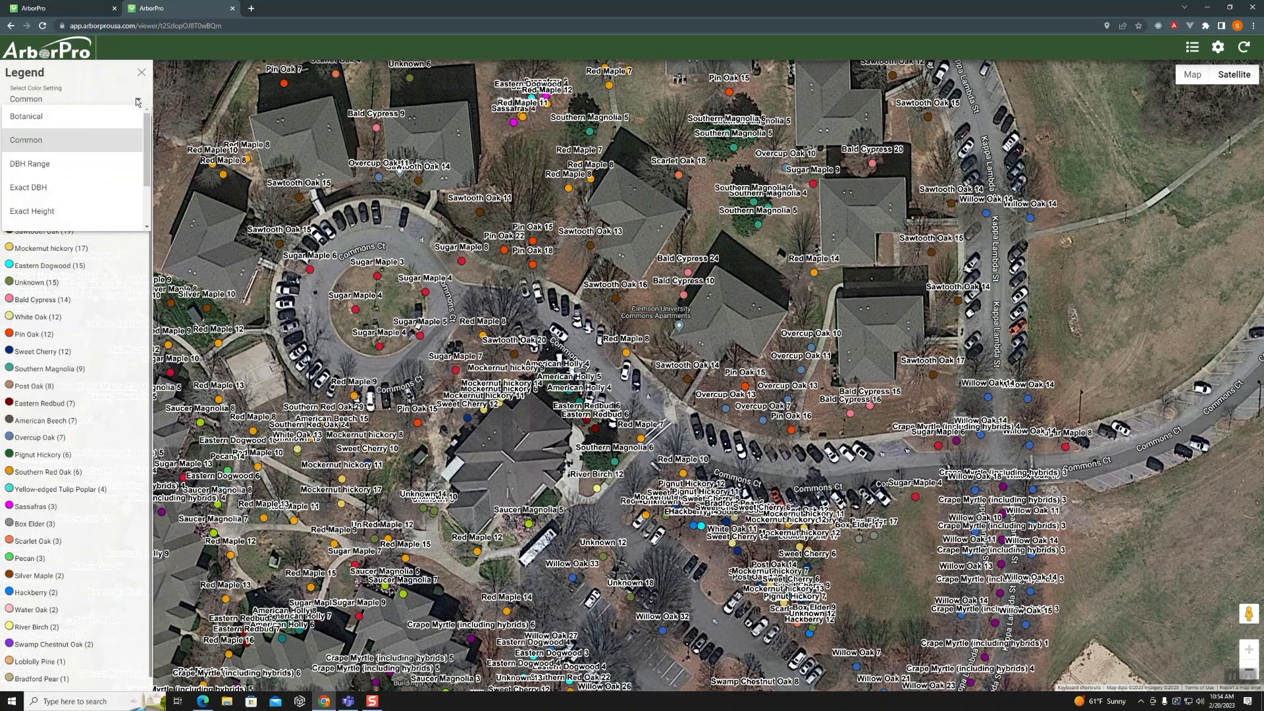
click(47, 169)
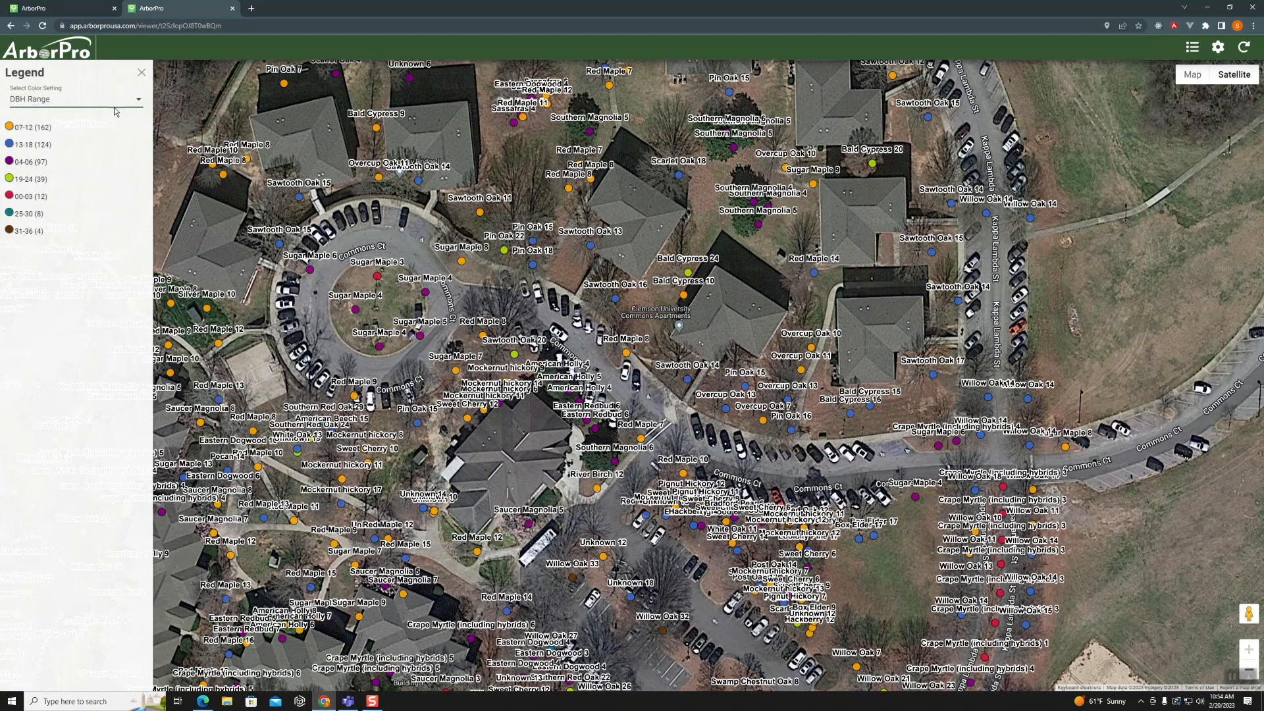
- Recolor the tree dots on the shared map by Property through the legend's color setting
click(139, 101)
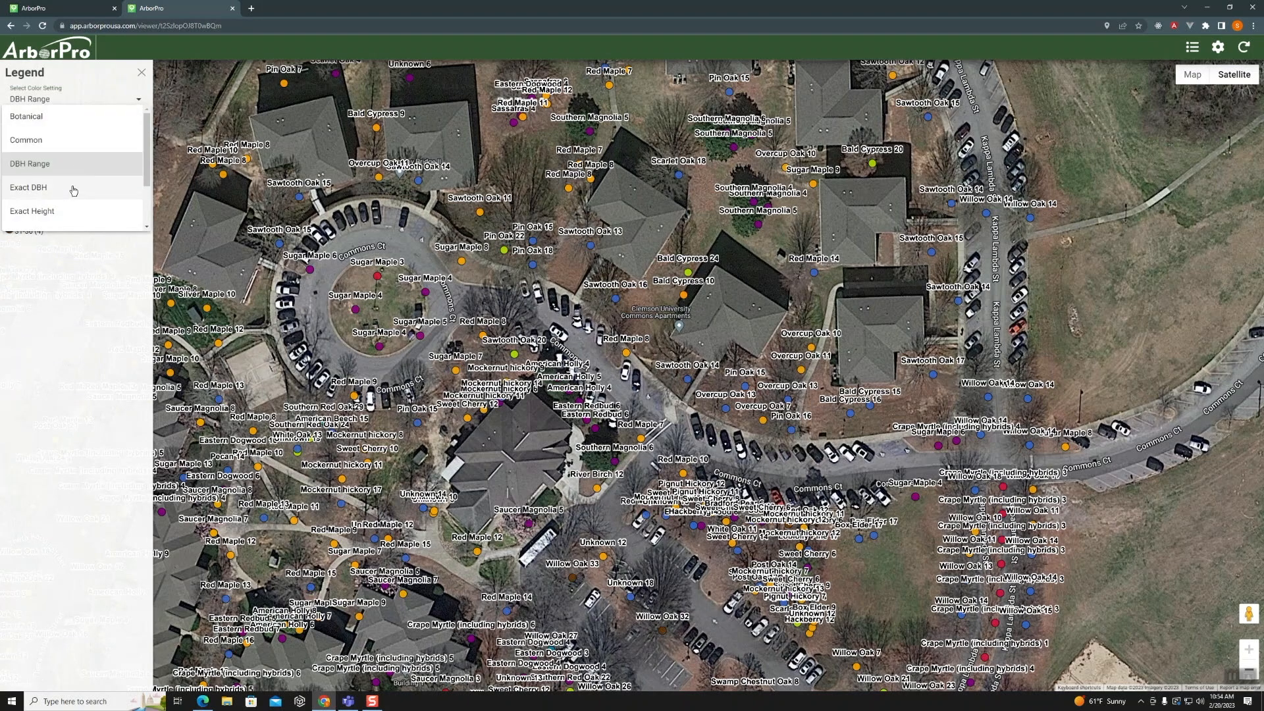
scroll(73, 190, down, 2)
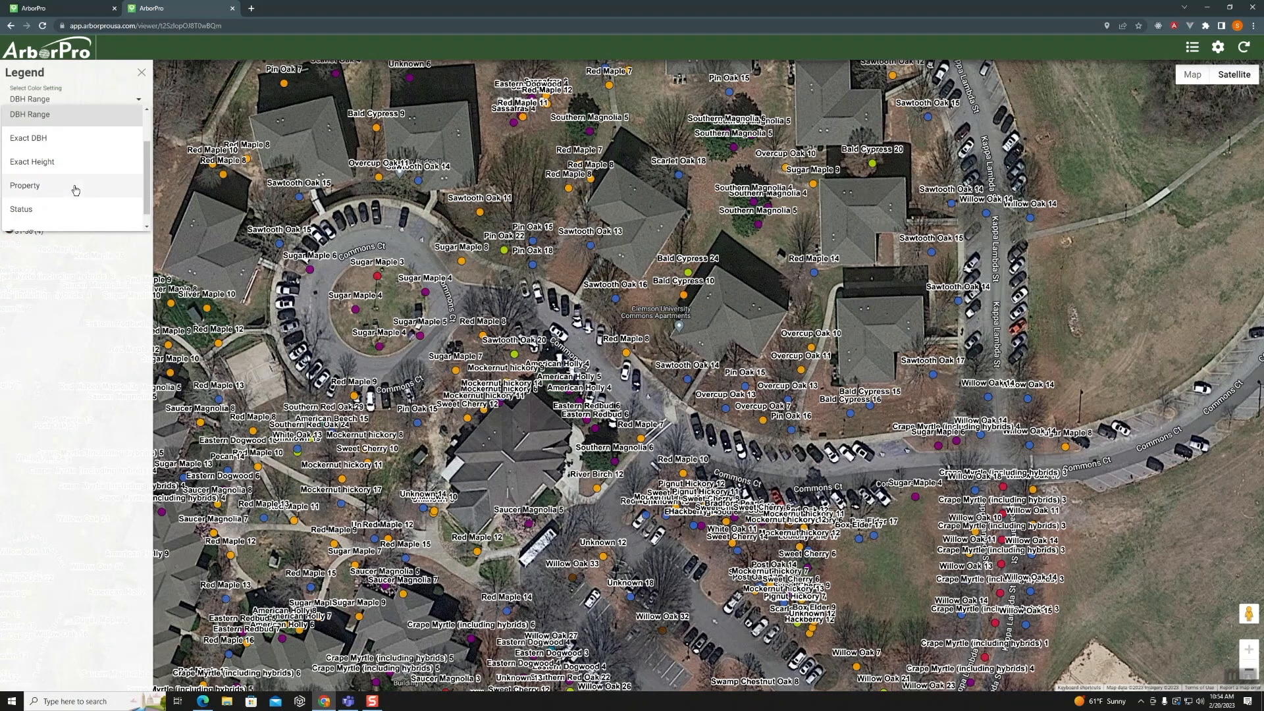
click(35, 175)
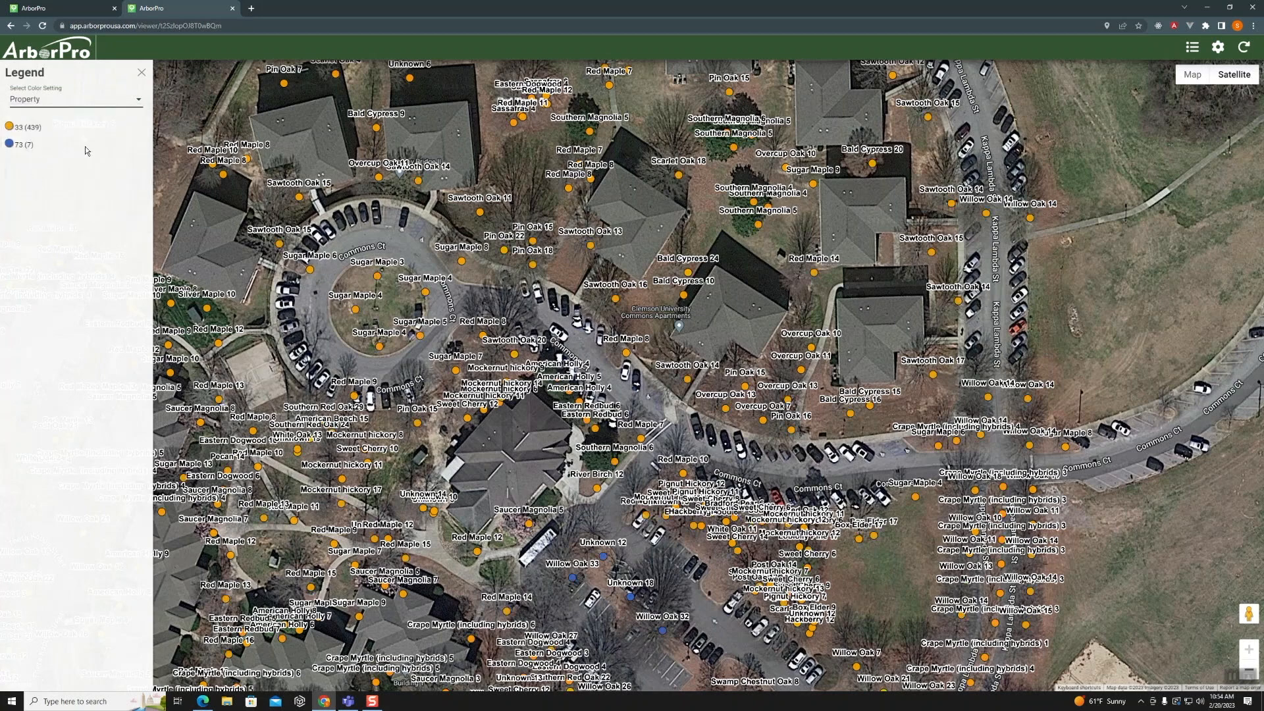
- Color the tree dots by Status and bring the entire shared group of trees into view on the map
click(139, 101)
click(38, 196)
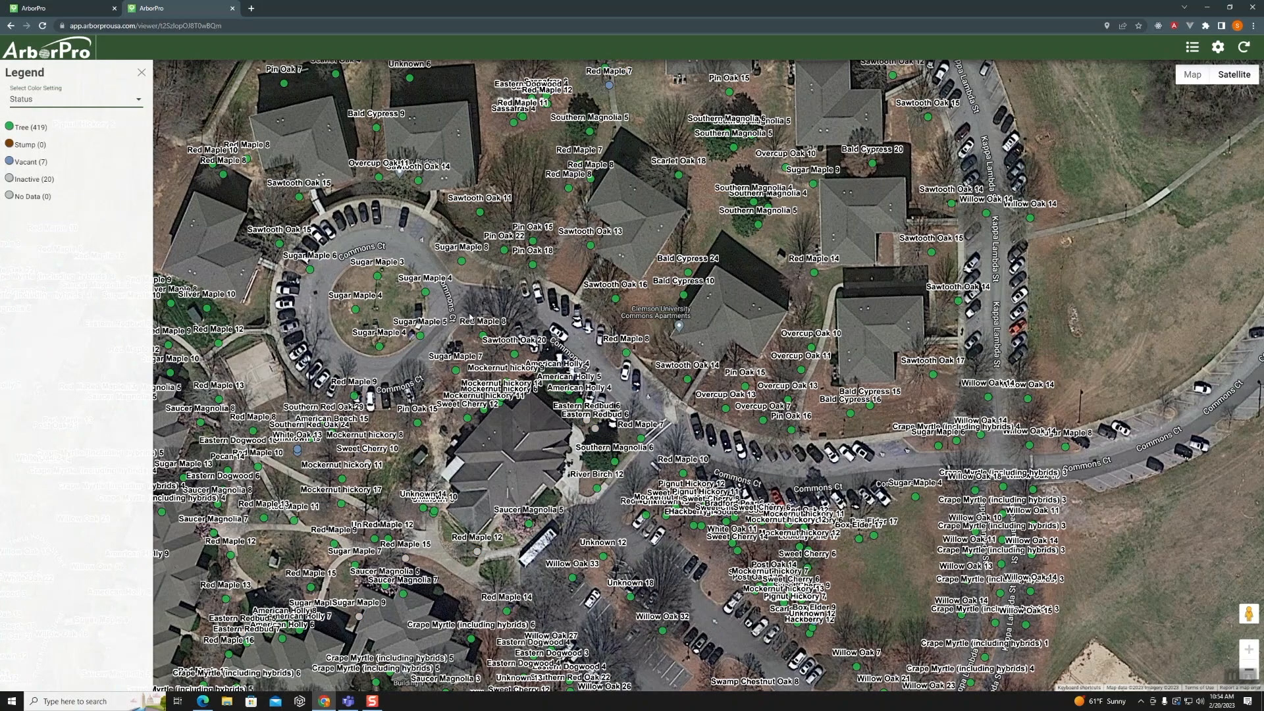
scroll(471, 318, down, 2)
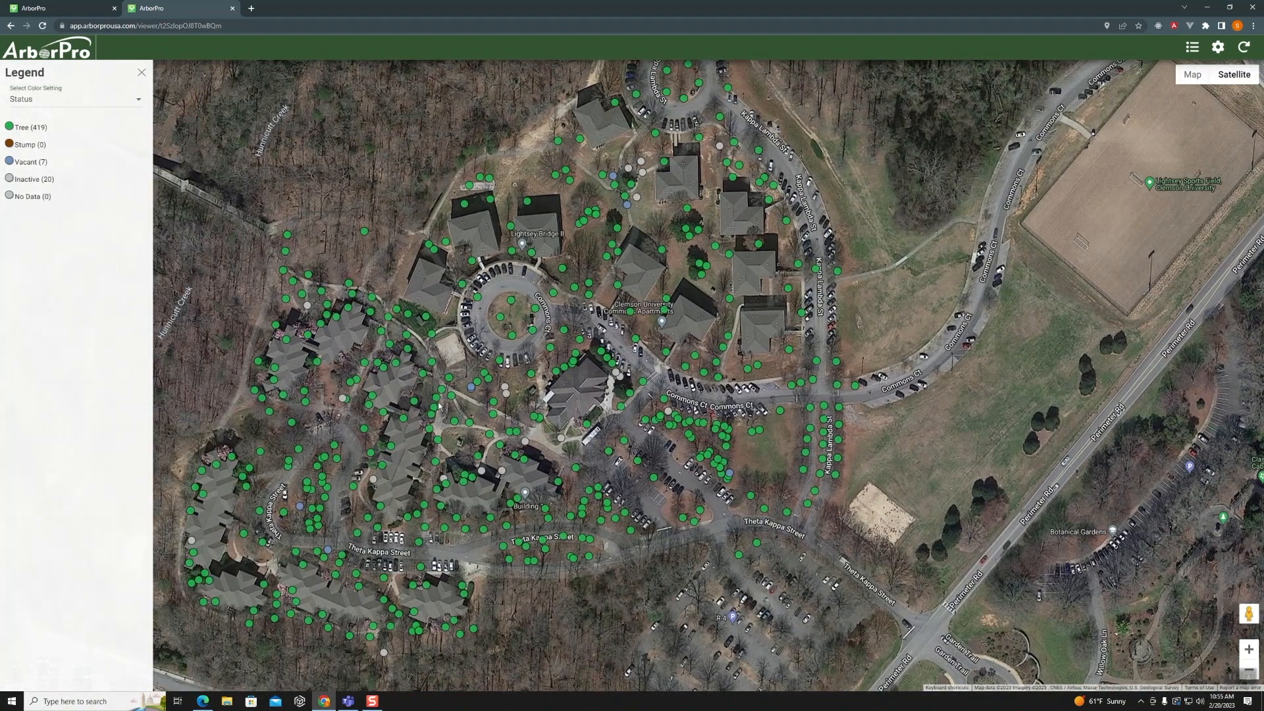
drag(439, 406, 487, 389)
scroll(539, 339, down, 2)
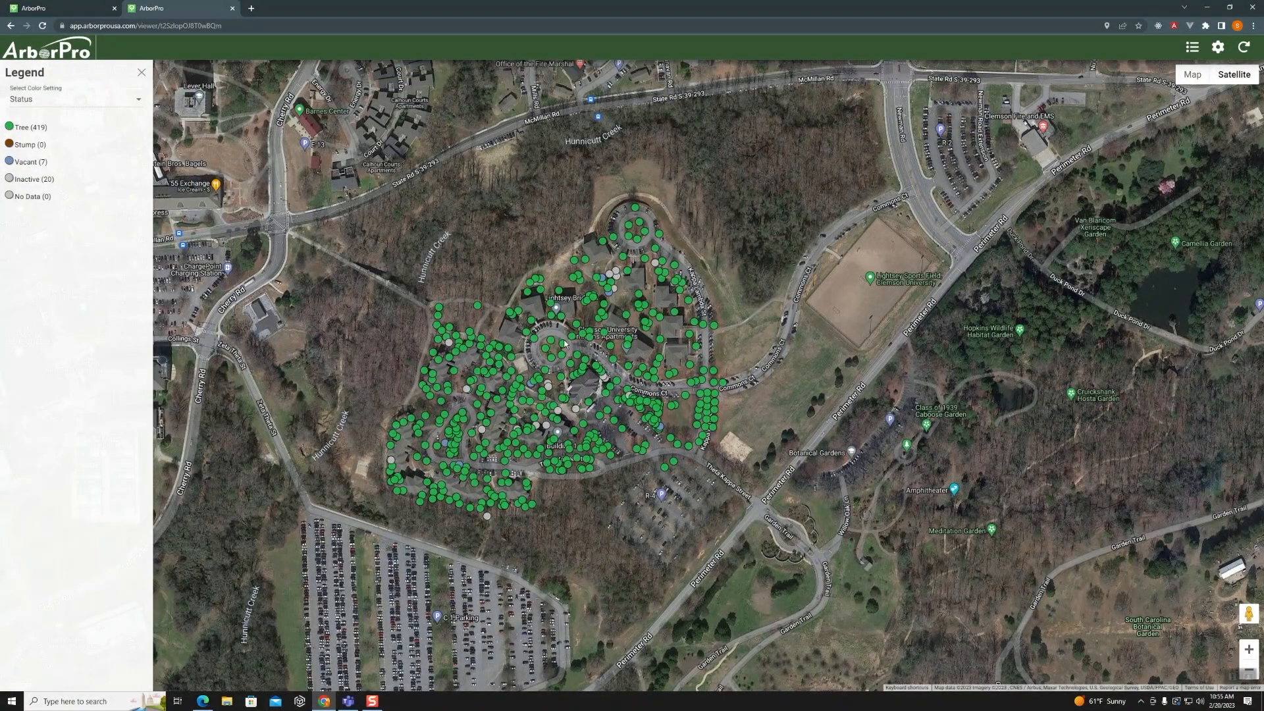
drag(565, 342, 614, 335)
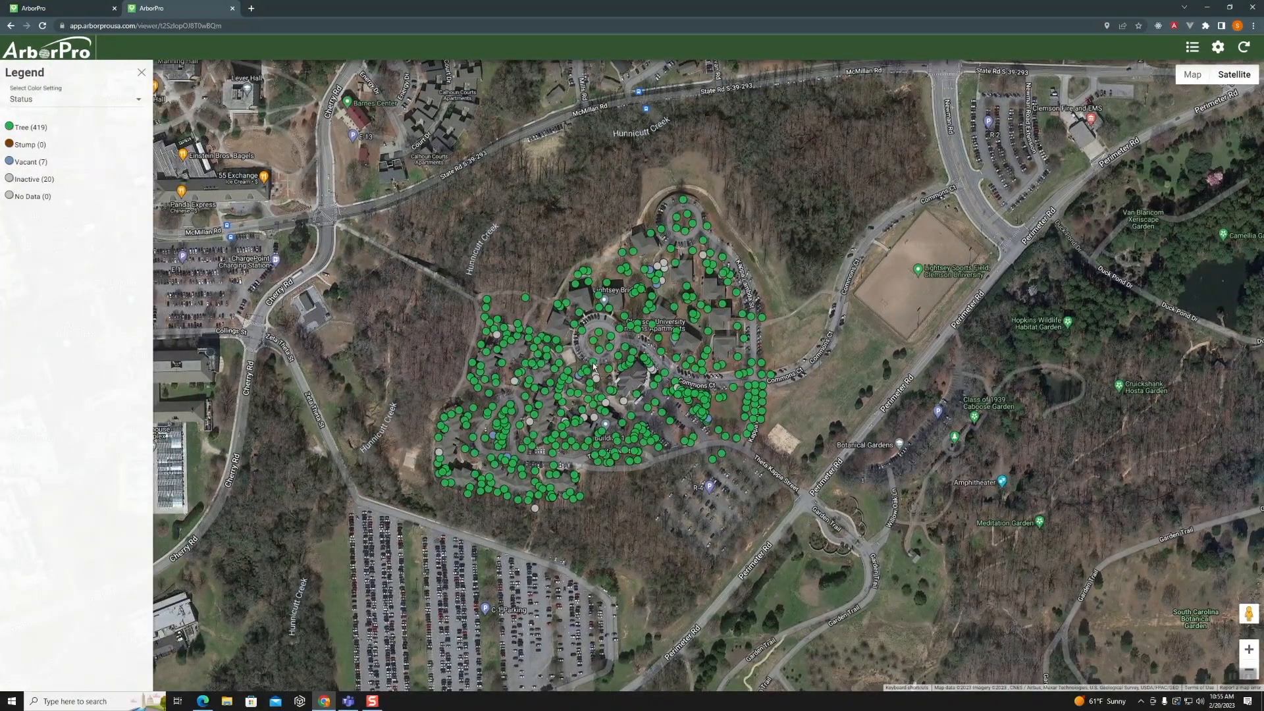